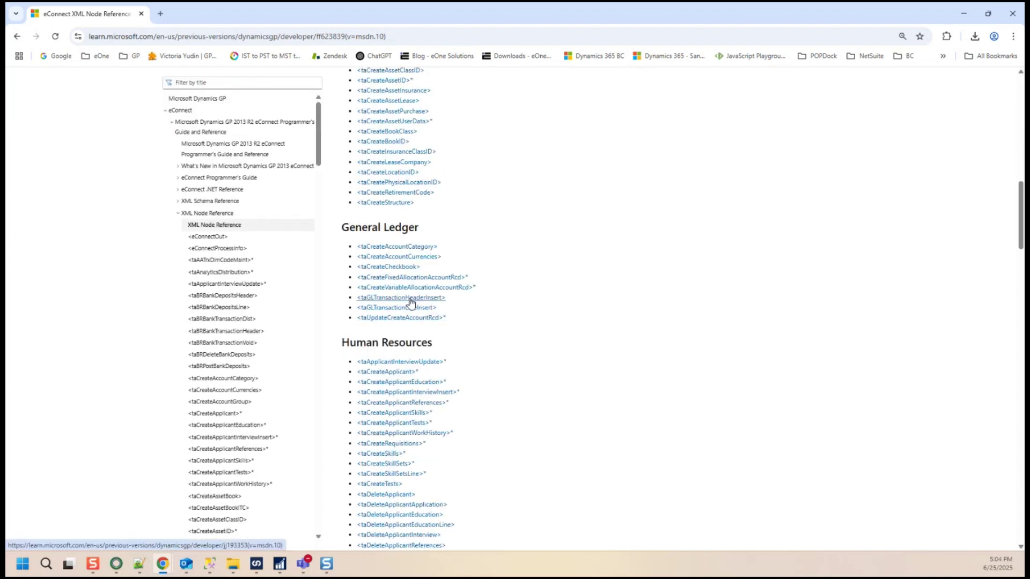
Open the taGLTransactionHeaderInsert node reference and examine its USRDEFND user-defined fields at the end of the table
click(410, 299)
scroll(418, 293, down, 5)
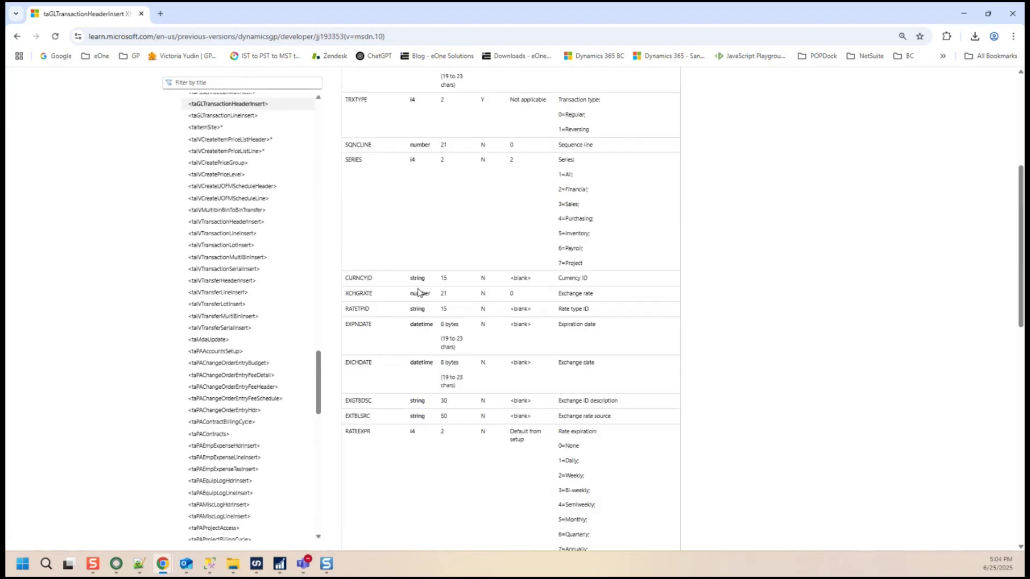
scroll(418, 292, down, 3)
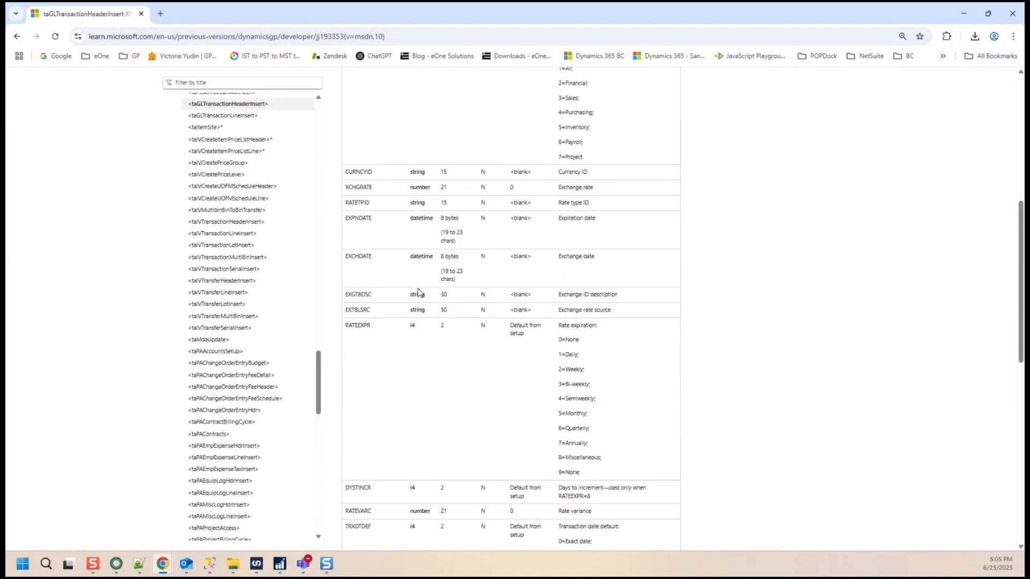
scroll(417, 292, down, 8)
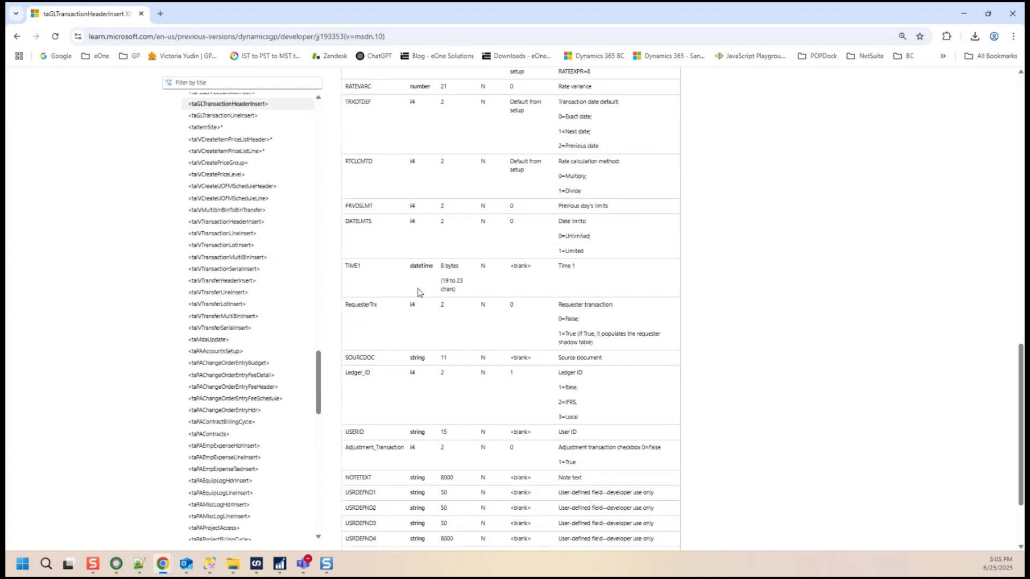
scroll(420, 292, down, 2)
double_click(368, 387)
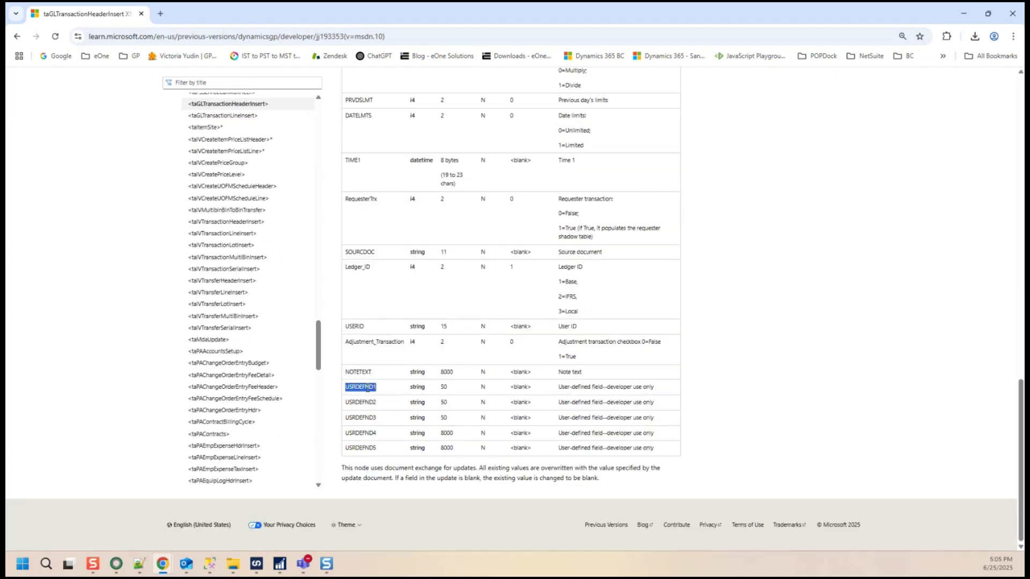
click(367, 403)
Switch to the Dynamics GP Transaction Entry window and look at the User-Defined 1 and User-Defined 2 fields
mouse_move(281, 573)
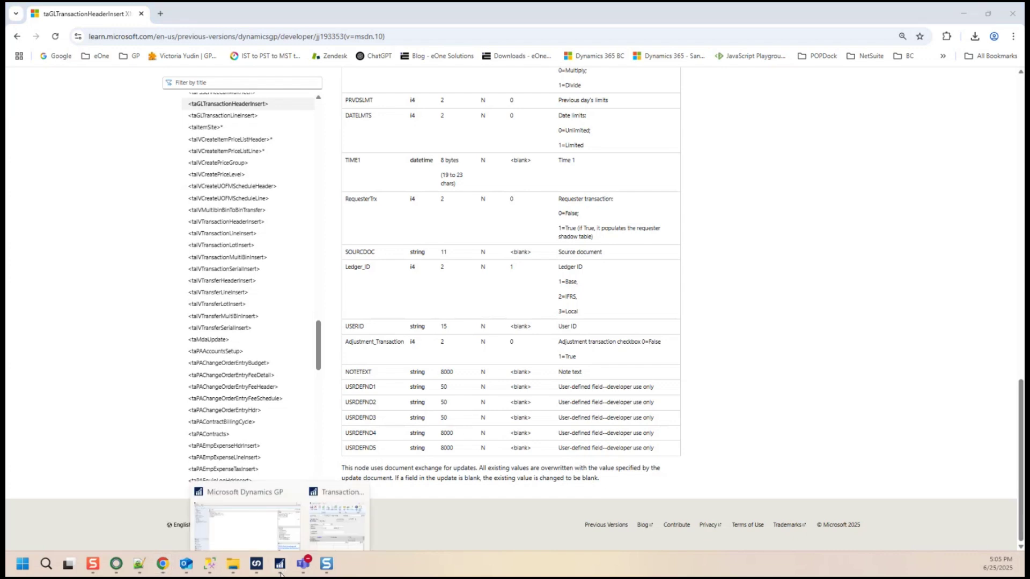
click(330, 514)
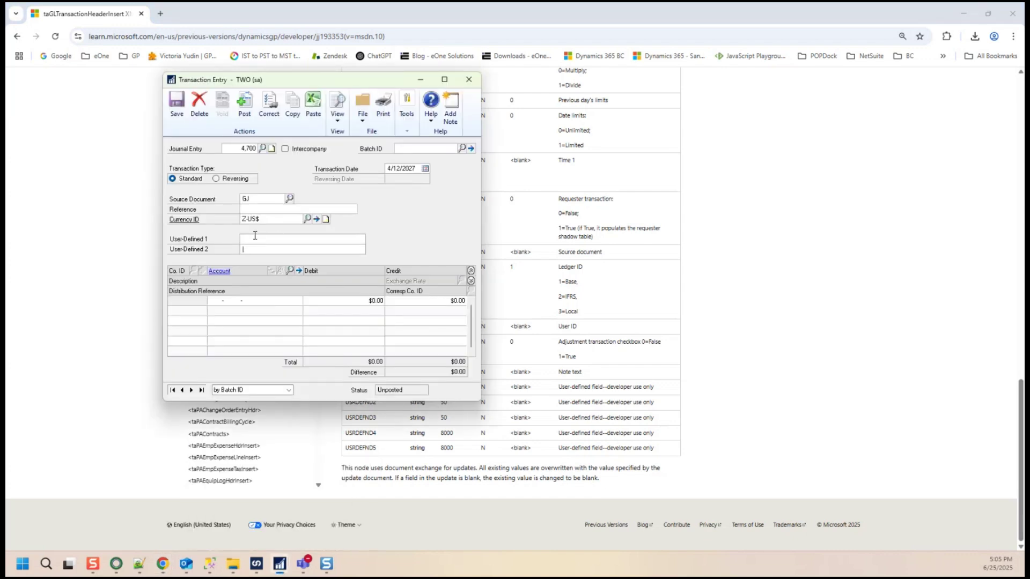
click(255, 236)
Switch to SmartConnect's IMP_GP_GLTRANSACTIONS_TEST integration and list only its mapped nodes
click(257, 563)
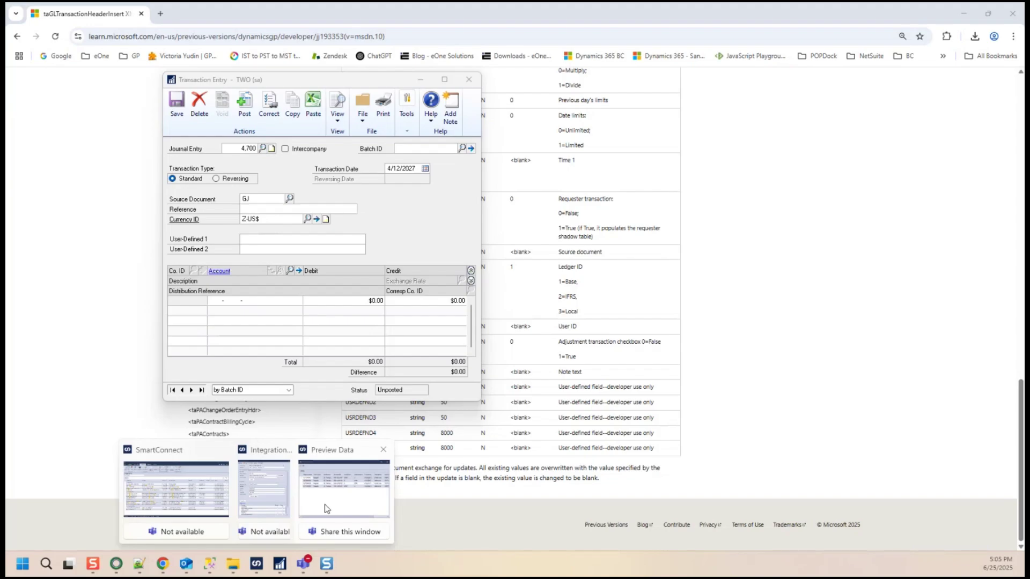
click(326, 508)
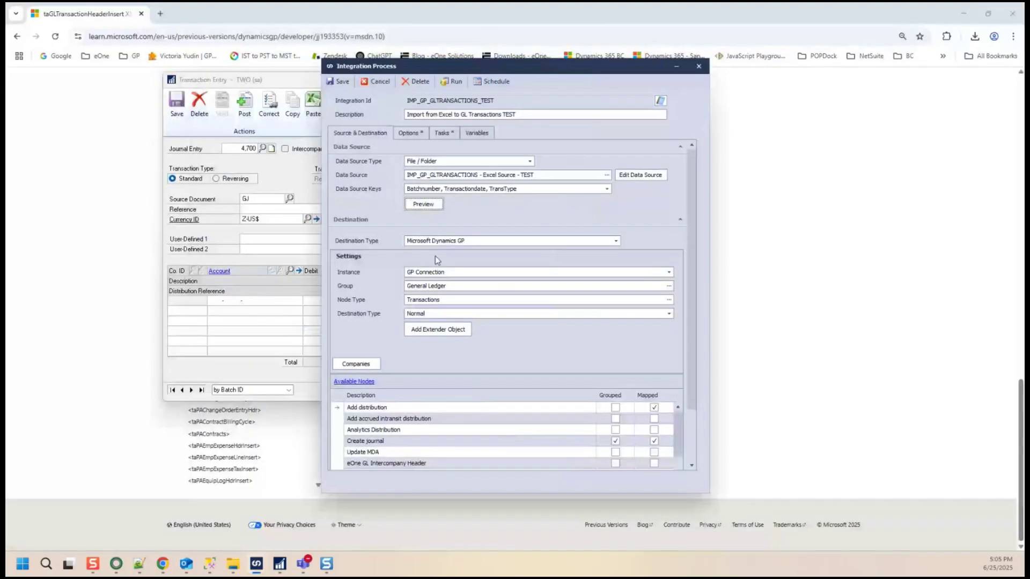
click(358, 382)
Preview the integration's source data in a maximized window and fit the UserDefined1 and UserDefined2 columns to their full names
click(423, 203)
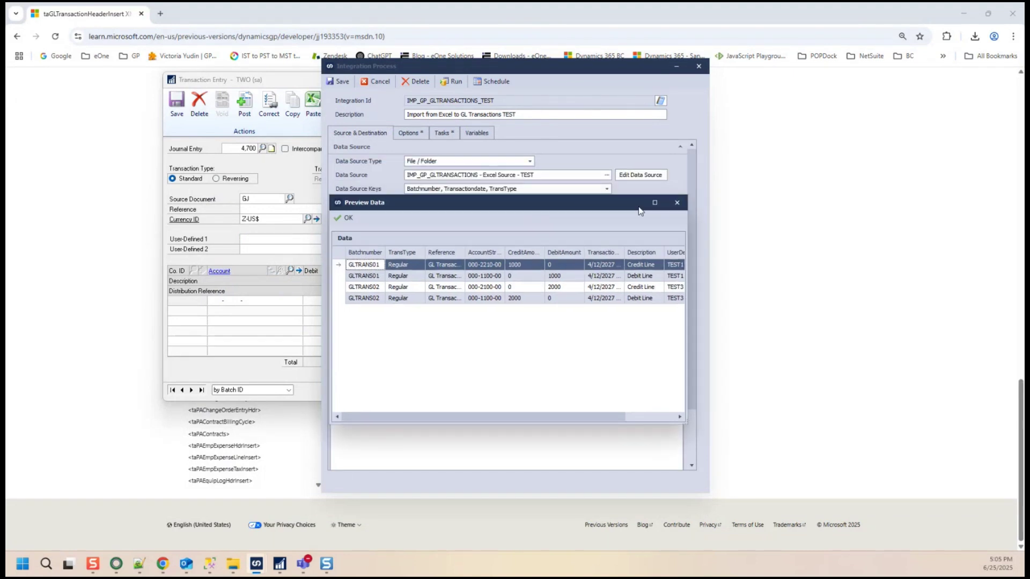
click(654, 202)
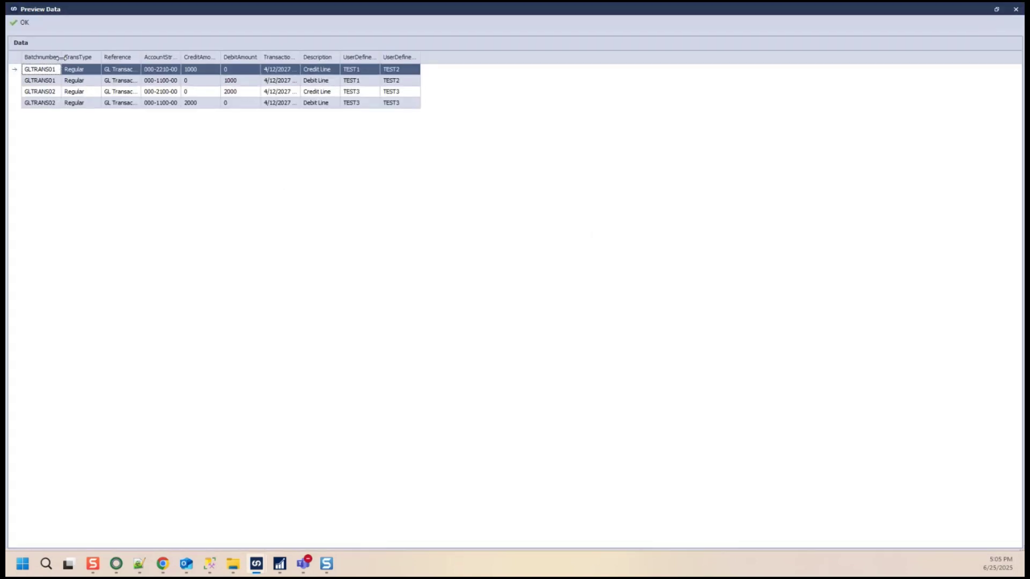
double_click(61, 58)
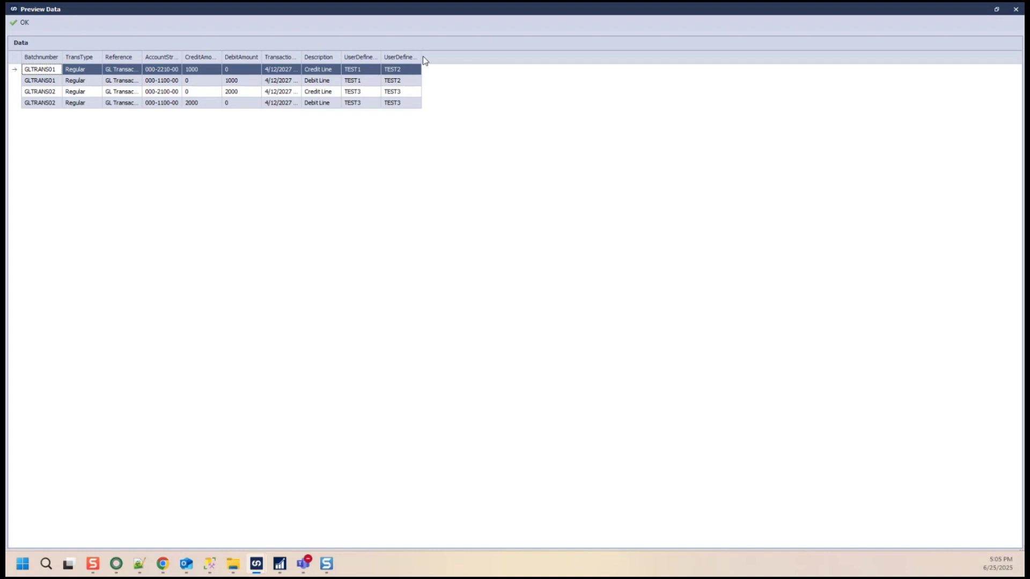
double_click(422, 57)
double_click(380, 57)
Examine the credit amounts, debit amounts and user-defined values of the GLTRANS01 and GLTRANS02 rows in the preview
click(359, 70)
click(394, 69)
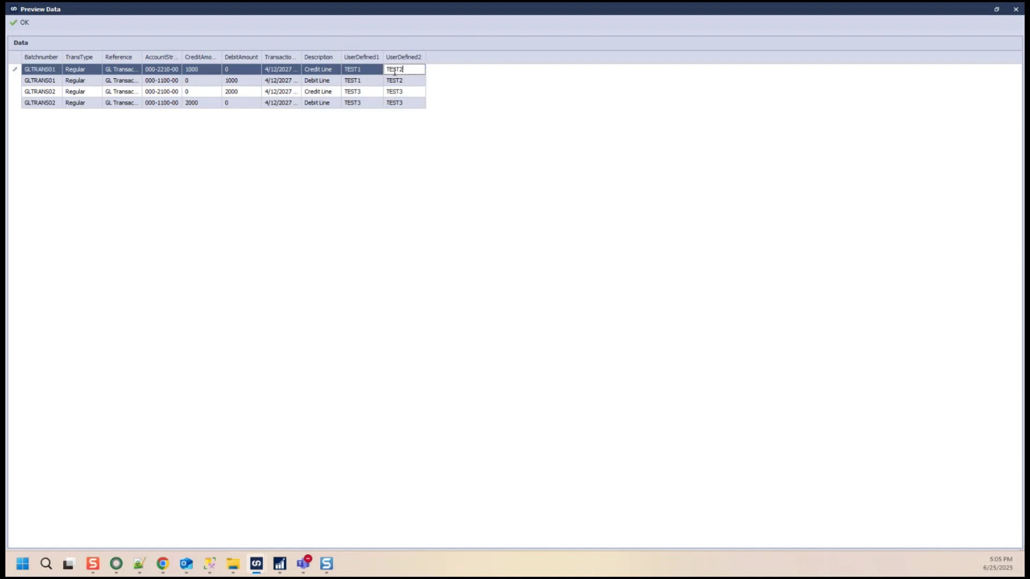
click(203, 69)
click(232, 81)
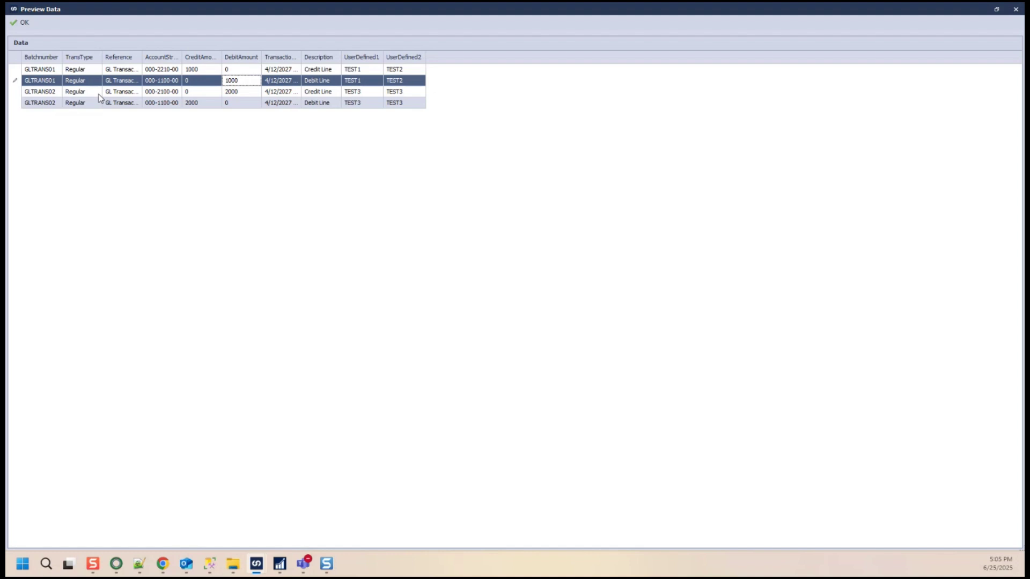
click(196, 71)
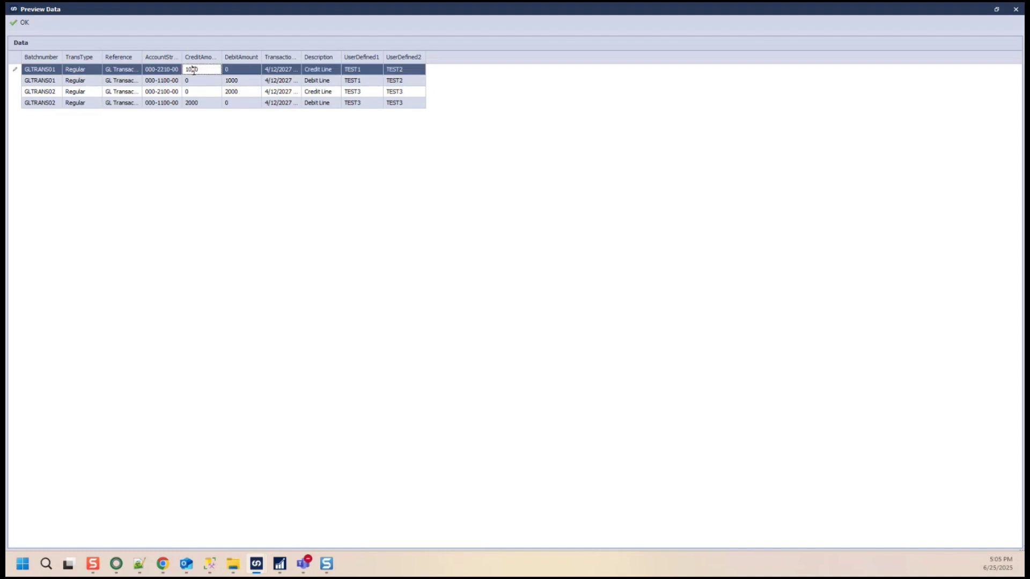
click(202, 104)
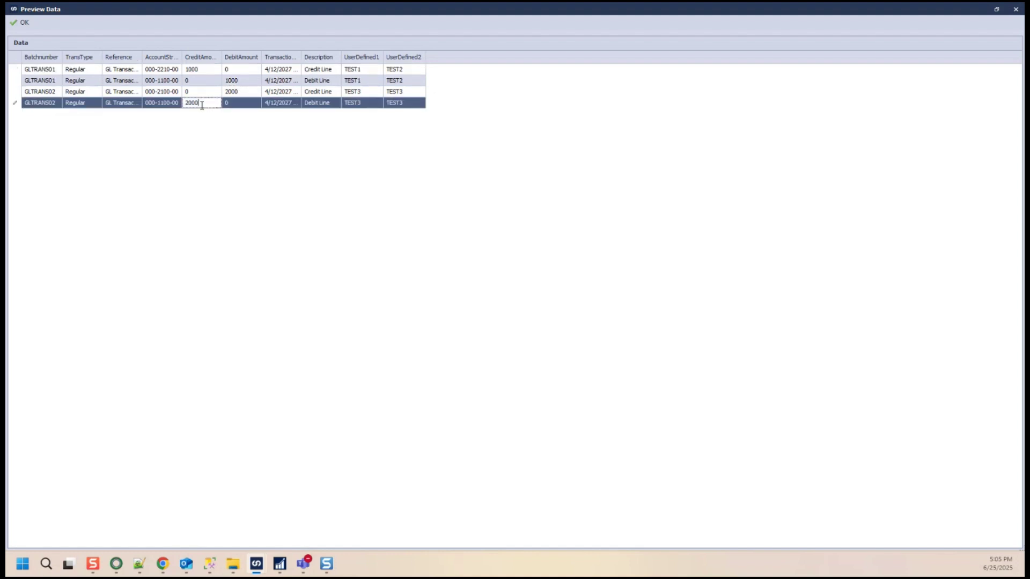
click(376, 71)
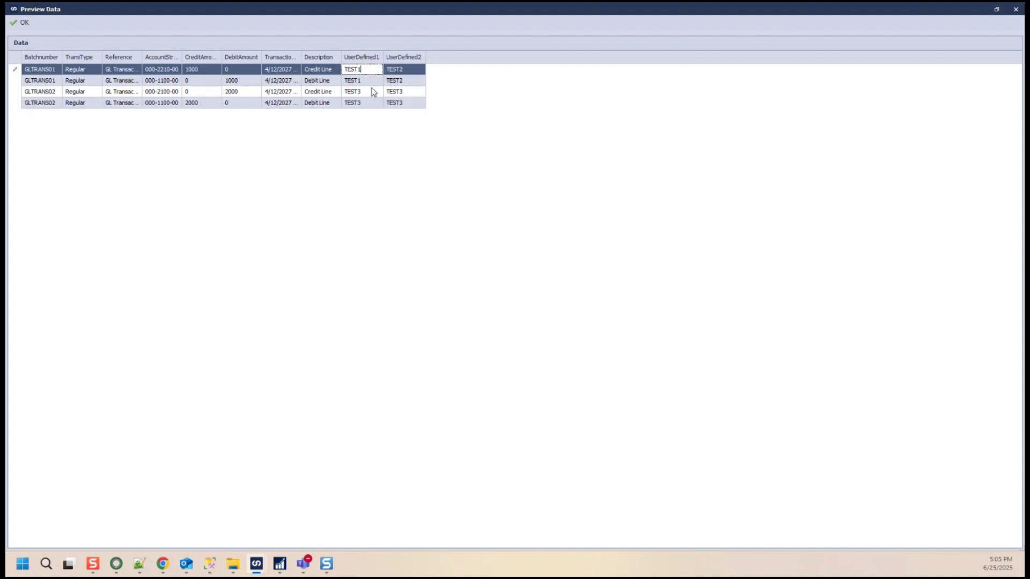
click(414, 69)
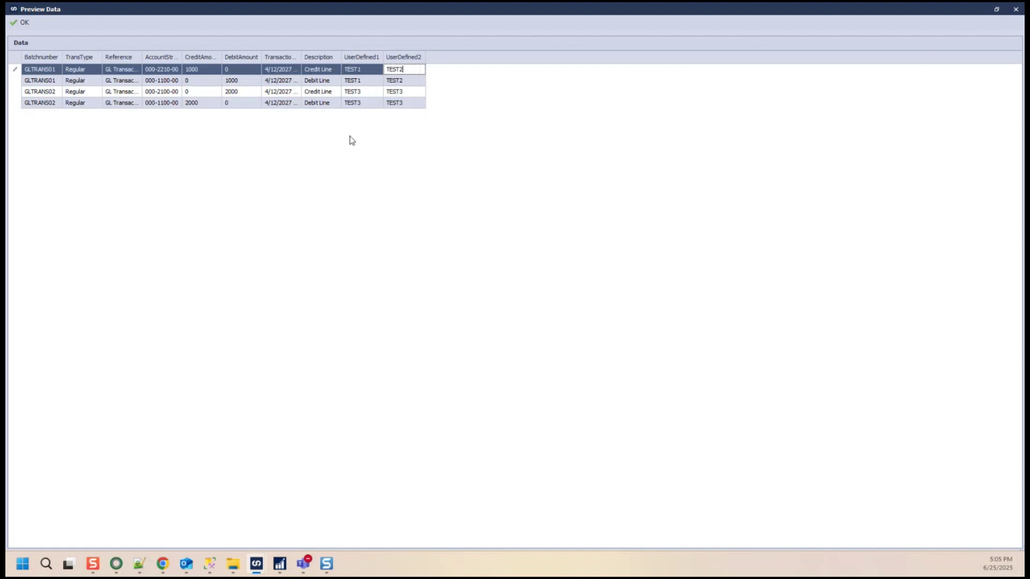
Close the data preview and open the mapping of the Create journal node
click(21, 22)
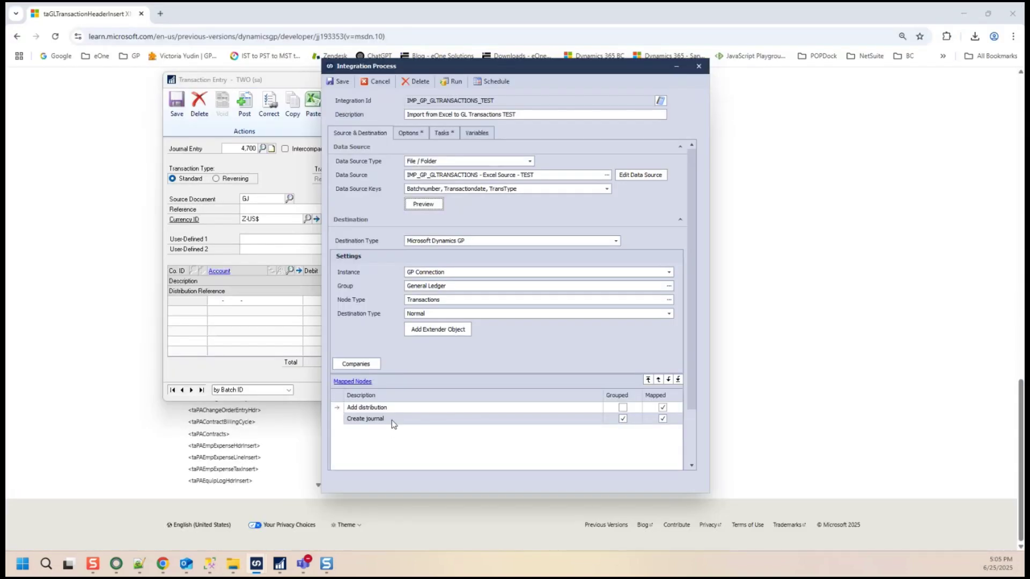
double_click(391, 419)
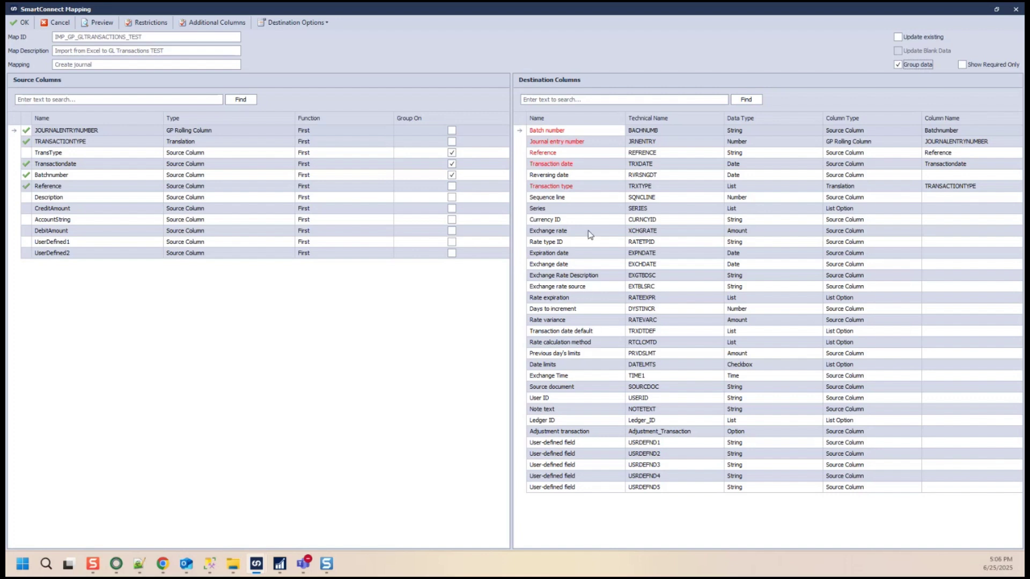
Switch to SQL Server Management Studio, examine the User_Defined_Text01 and User_Defined_Text02 columns in the GL10000 query results, and return to the mapping
mouse_move(167, 570)
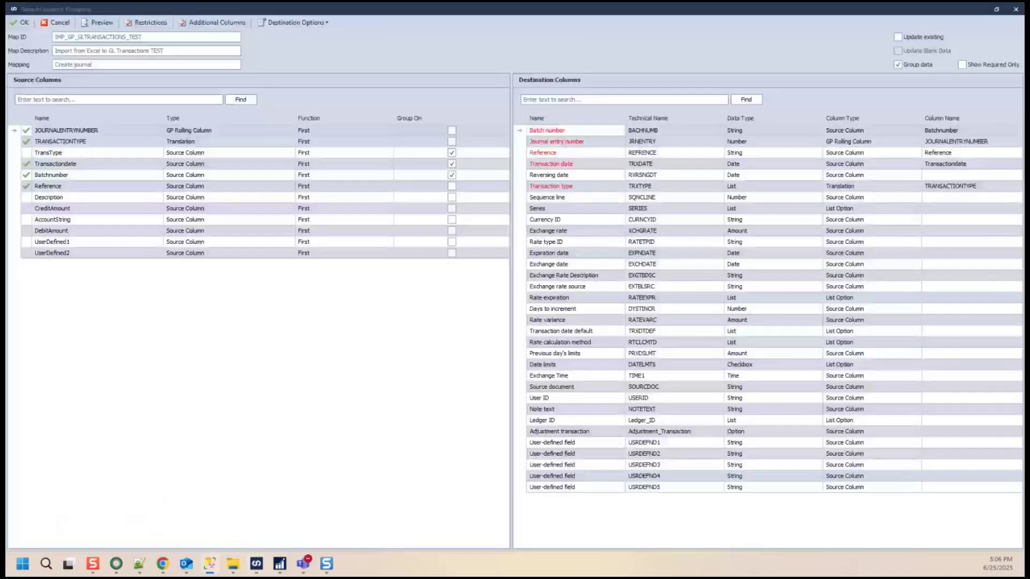
click(210, 563)
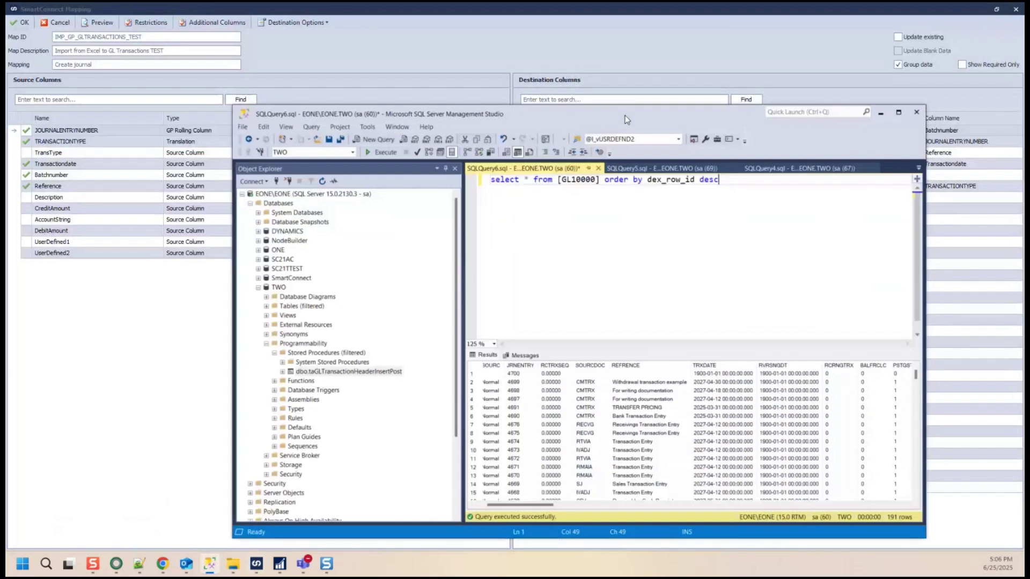
double_click(627, 119)
click(360, 76)
double_click(359, 76)
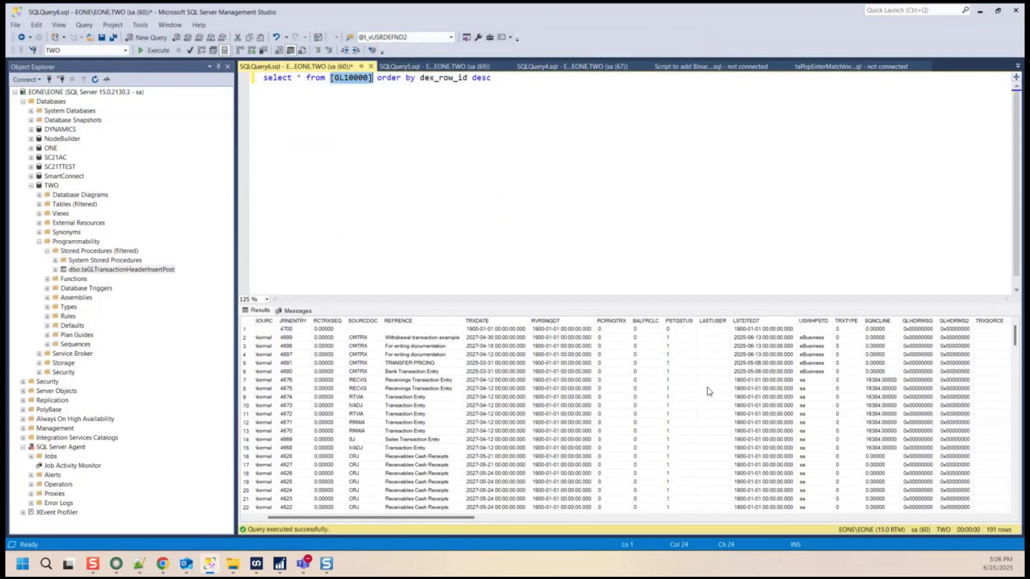
drag(460, 518, 986, 519)
drag(805, 337, 899, 346)
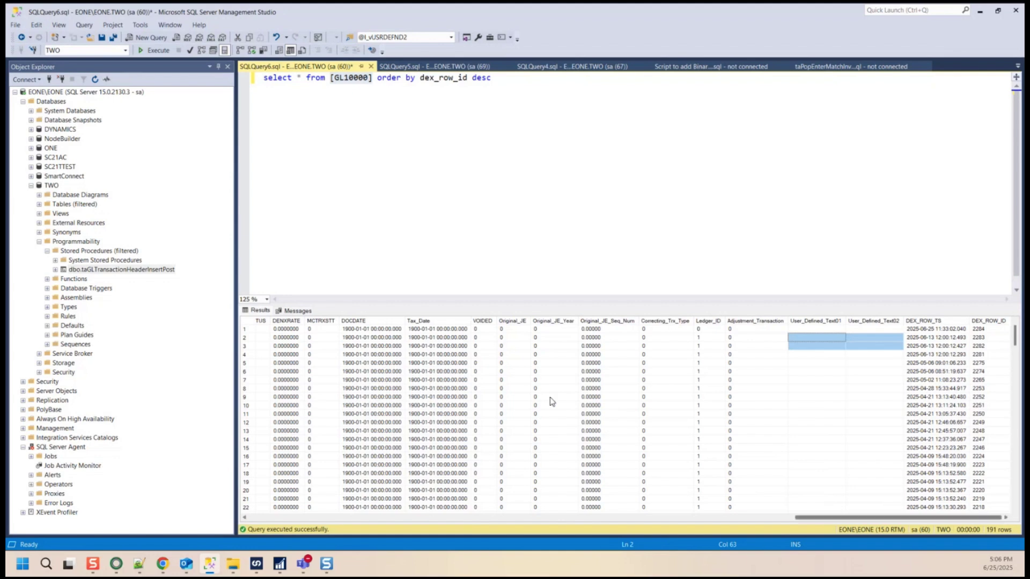
double_click(714, 15)
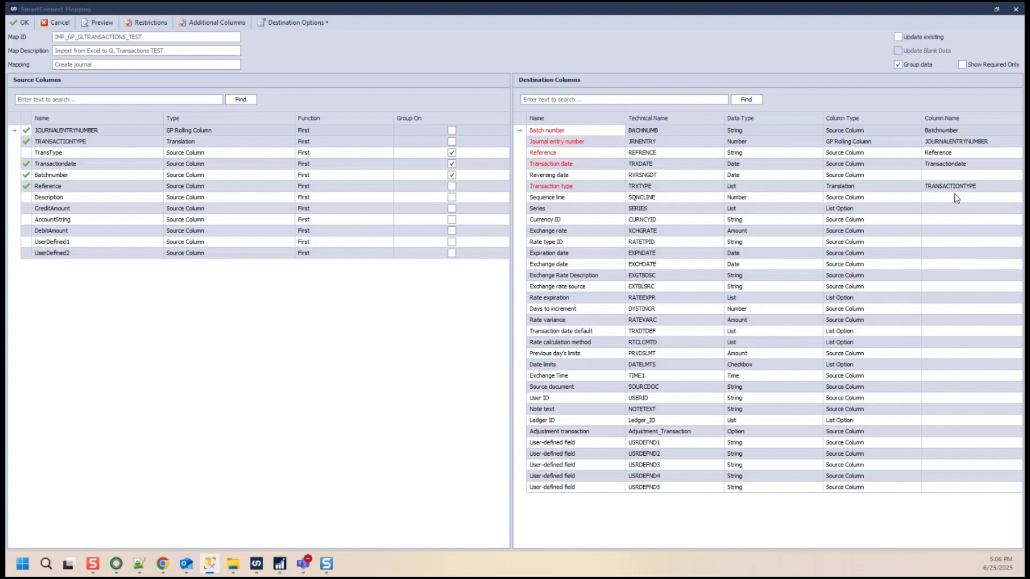
Review the JOURNALENTRYNUMBER rolling column's settings, including its use for a global variable, and close the Create journal mapping
click(947, 143)
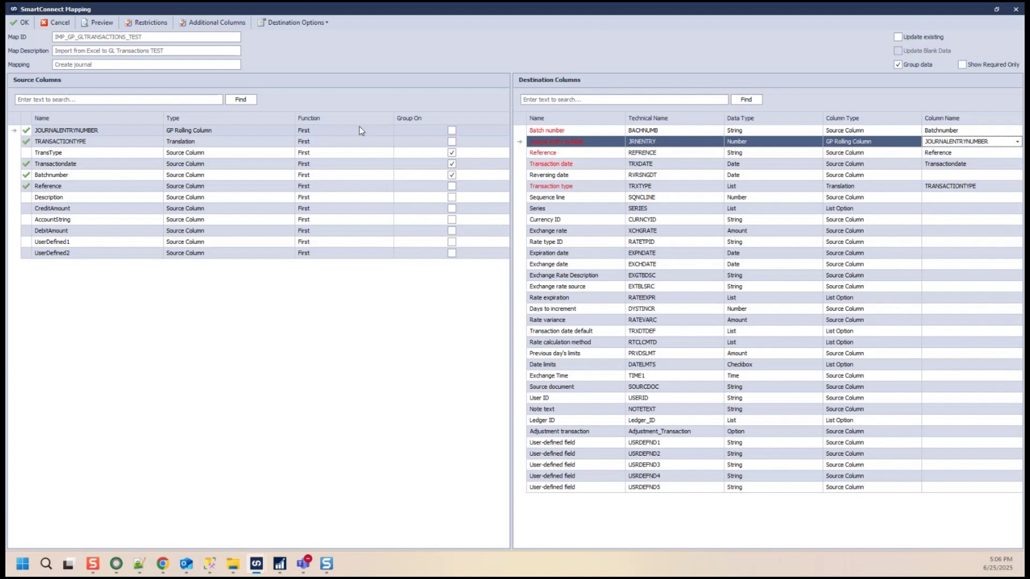
click(216, 25)
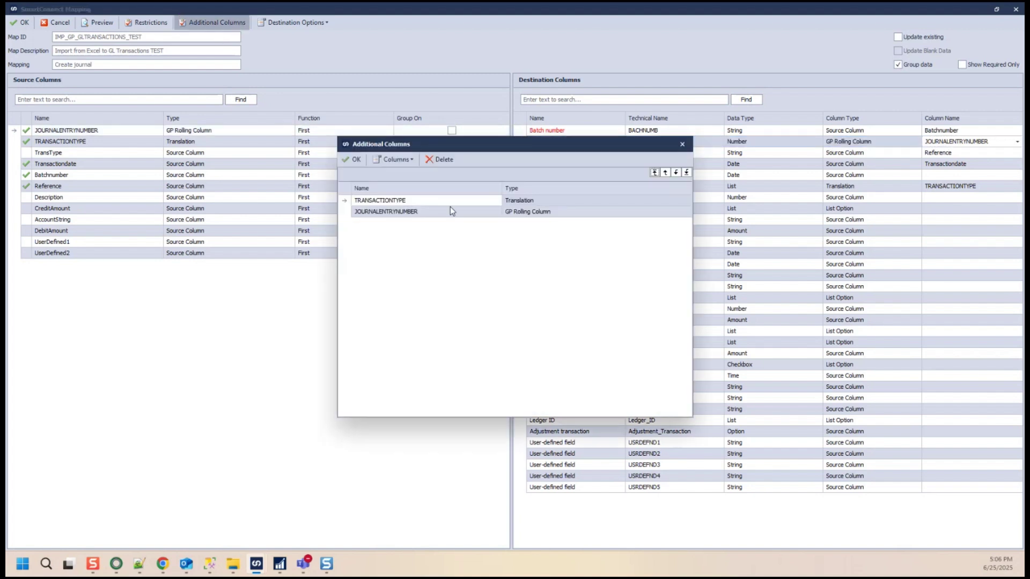
double_click(413, 212)
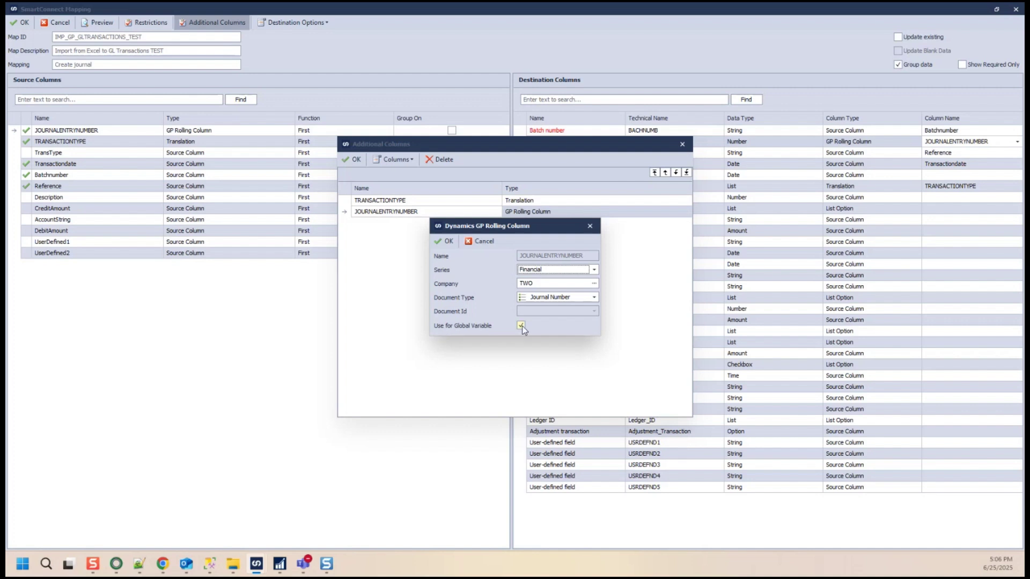
click(445, 241)
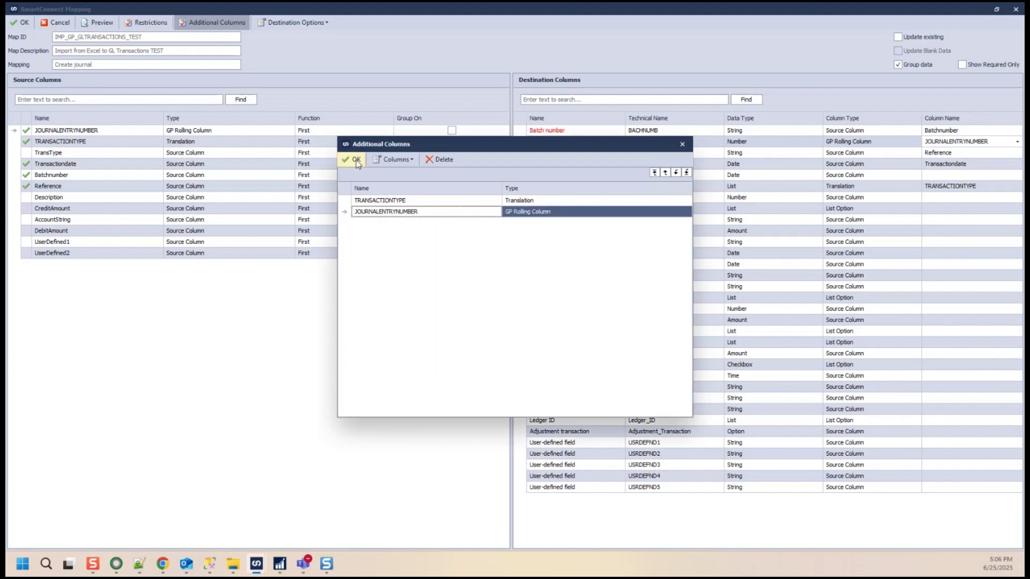
click(355, 159)
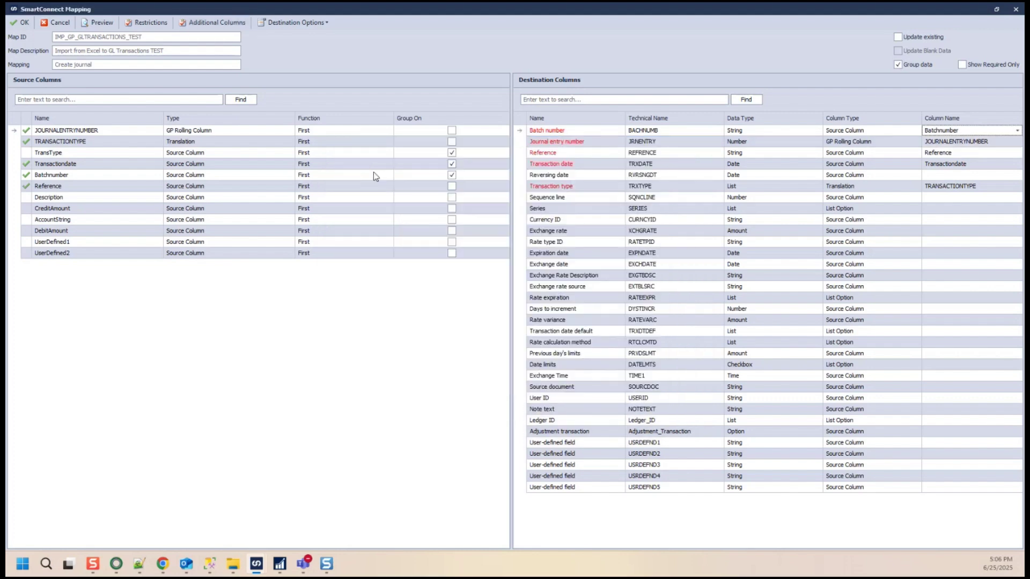
click(21, 24)
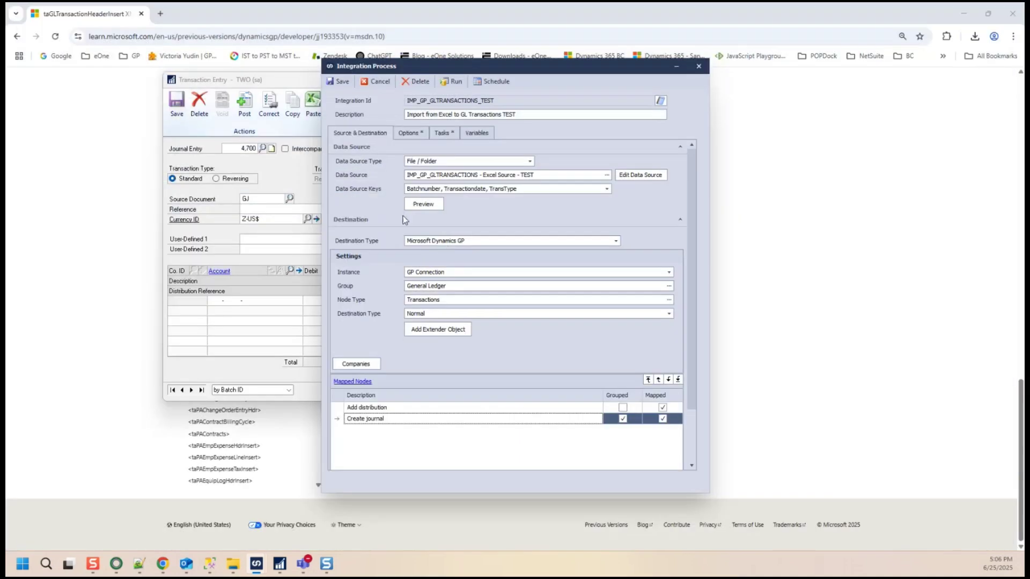
Show the integration's tasks and select the group of tasks that run if the document succeeds
click(442, 133)
click(406, 212)
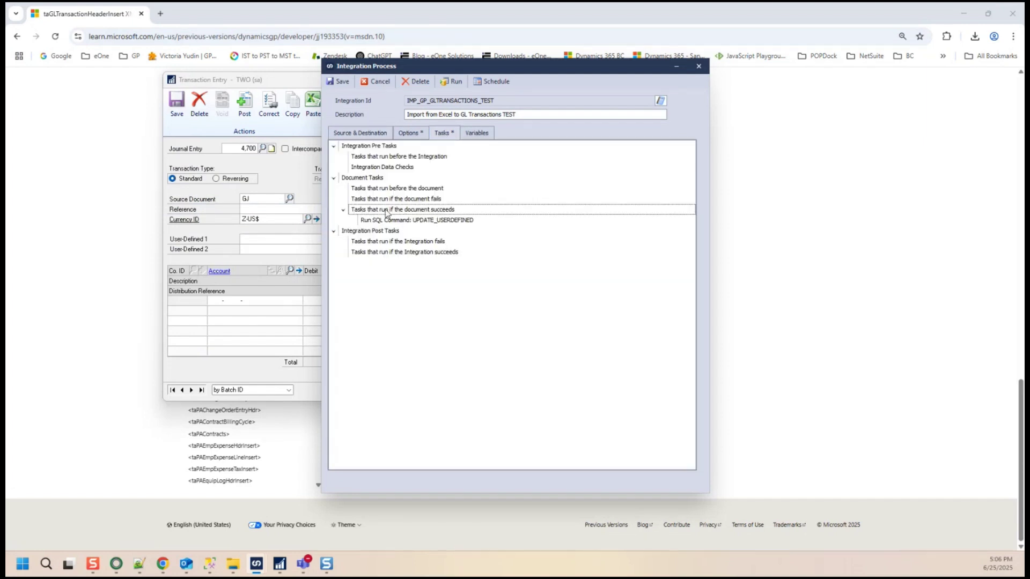
right_click(445, 214)
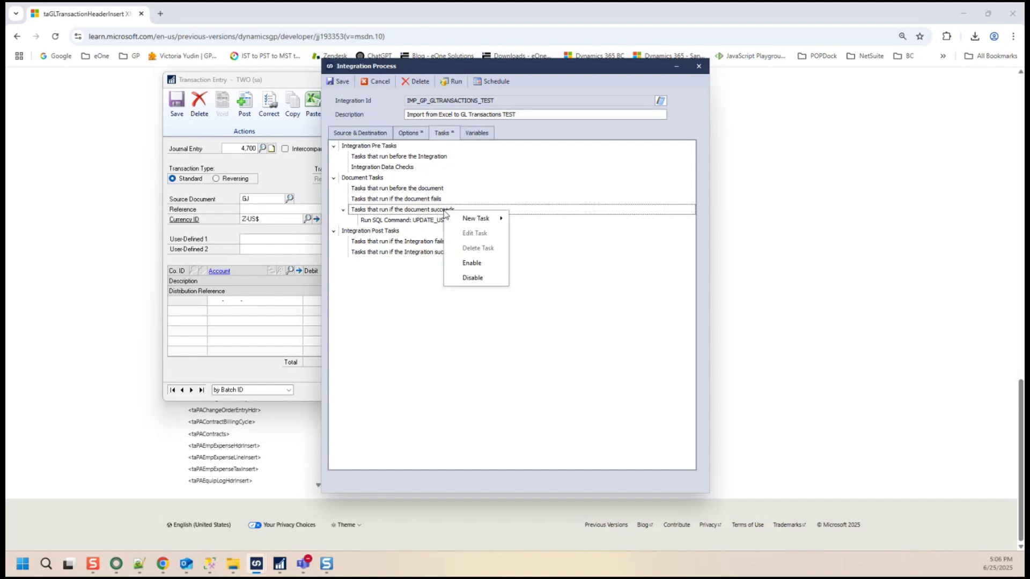
mouse_move(472, 221)
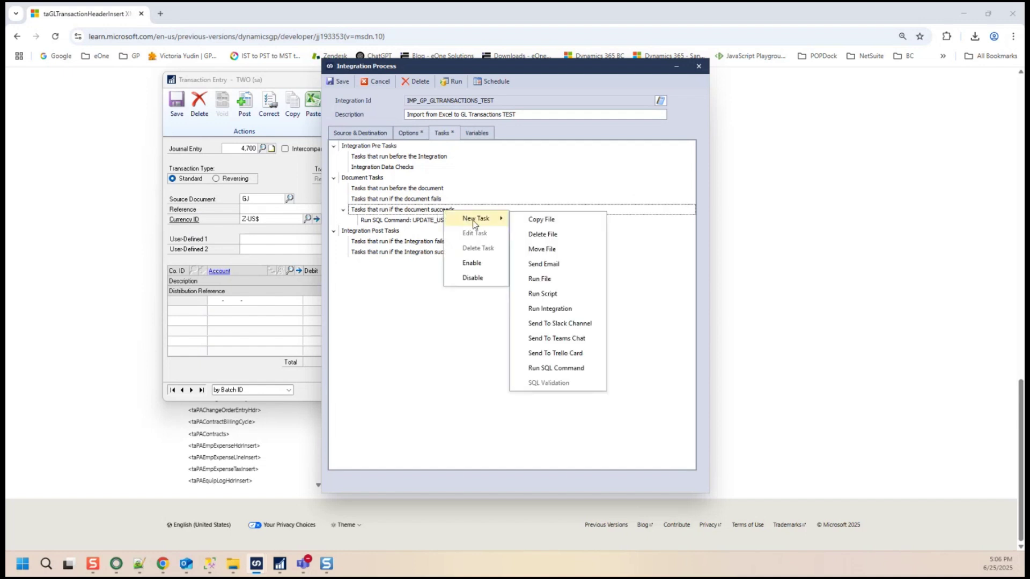
click(549, 370)
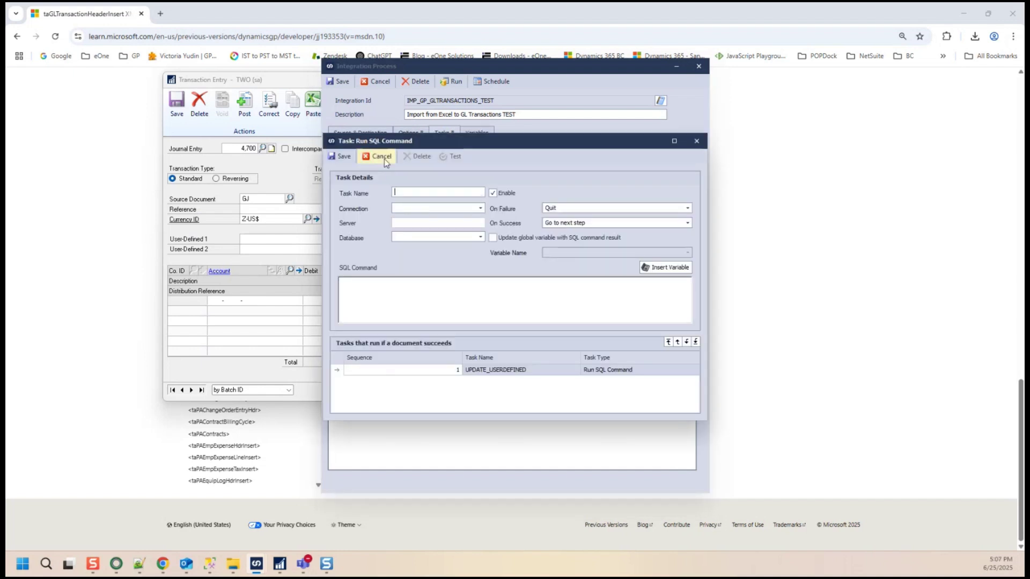
click(384, 157)
Open the UPDATE_USERDEFINED task that runs if the document succeeds and check its connection and database settings
click(470, 221)
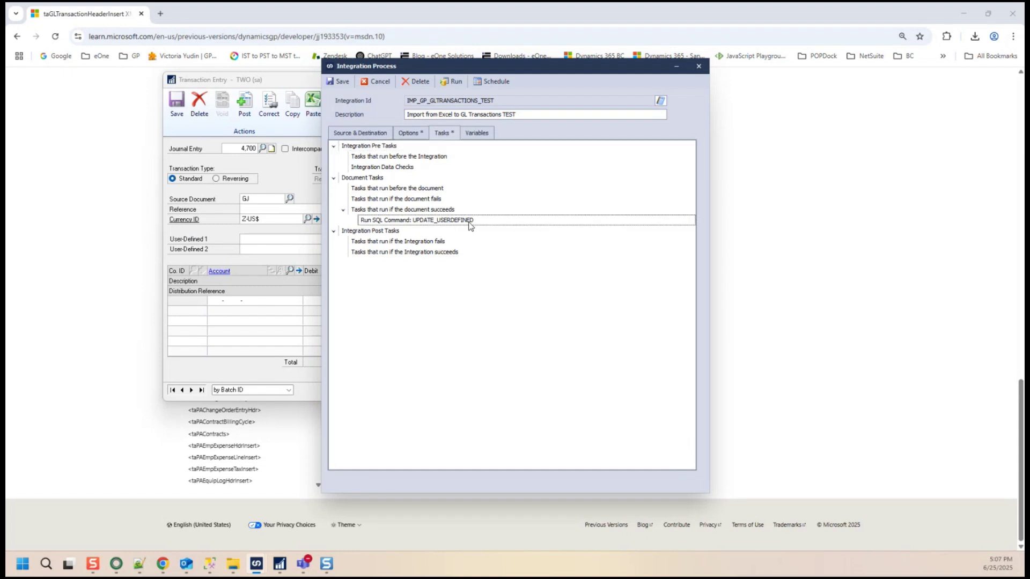
double_click(469, 223)
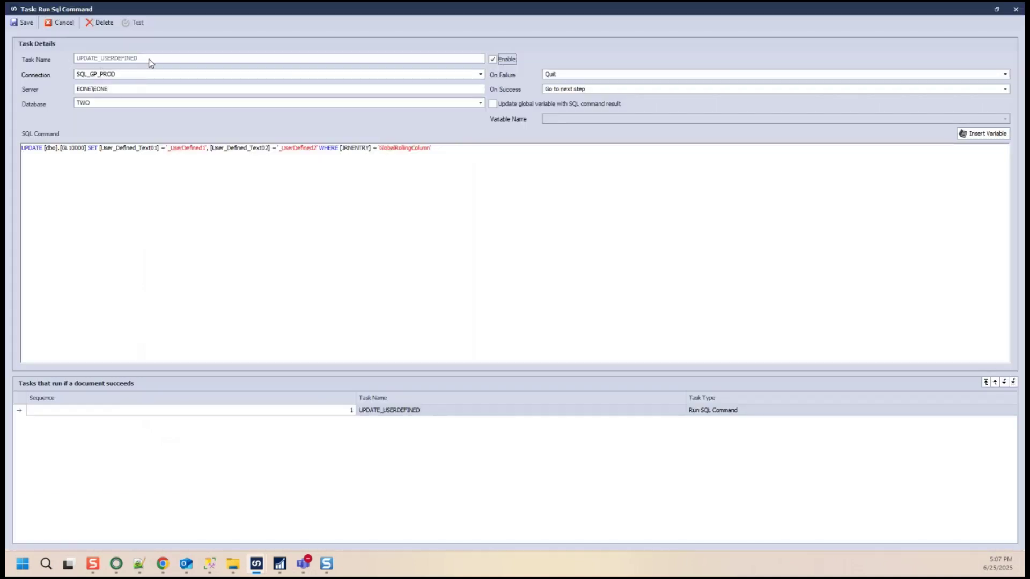
click(120, 76)
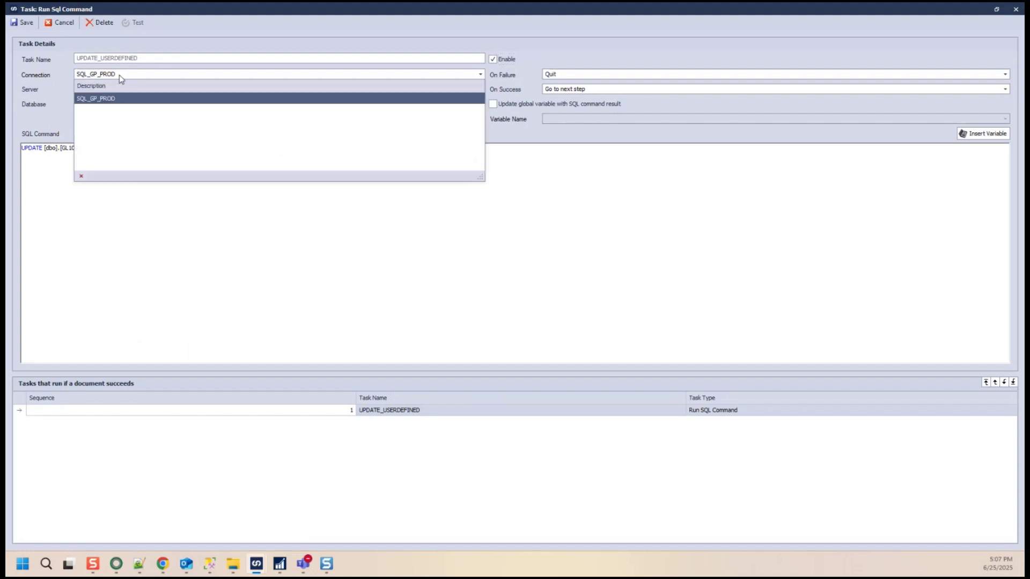
click(121, 76)
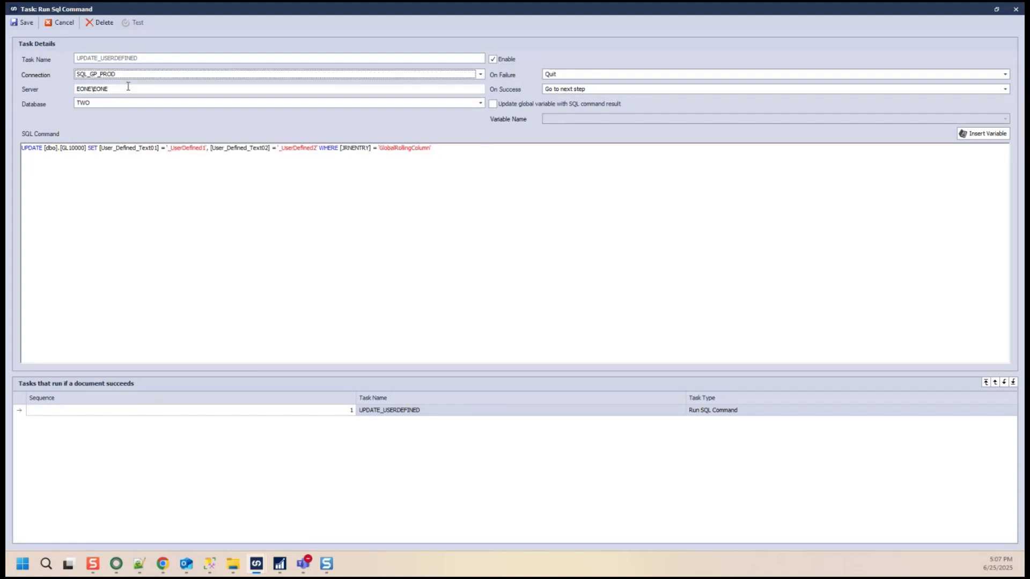
click(108, 103)
click(107, 103)
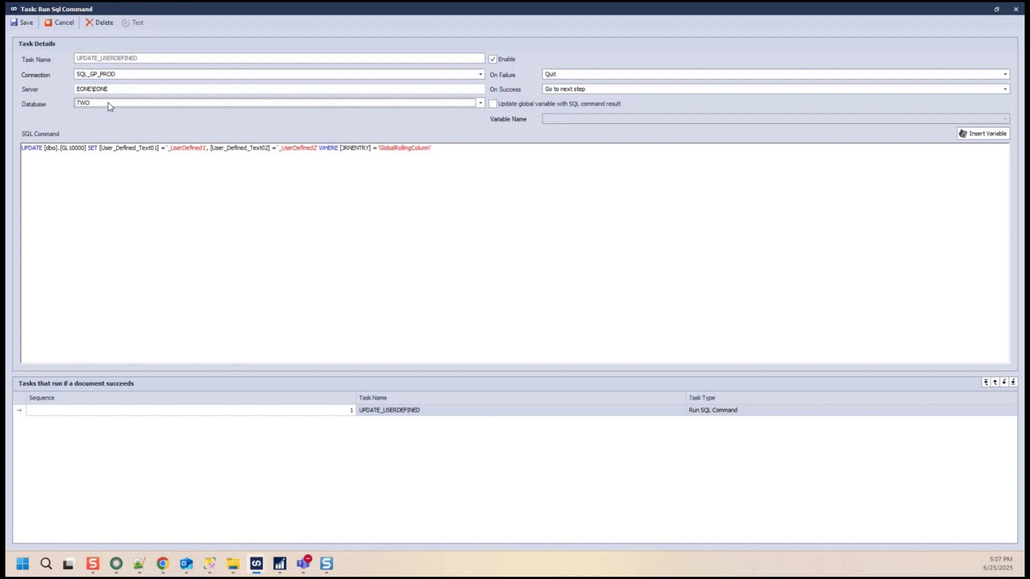
Enlarge the SQL command text and examine the UPDATE of GL10000 and its User_Defined_Text01 column
click(441, 194)
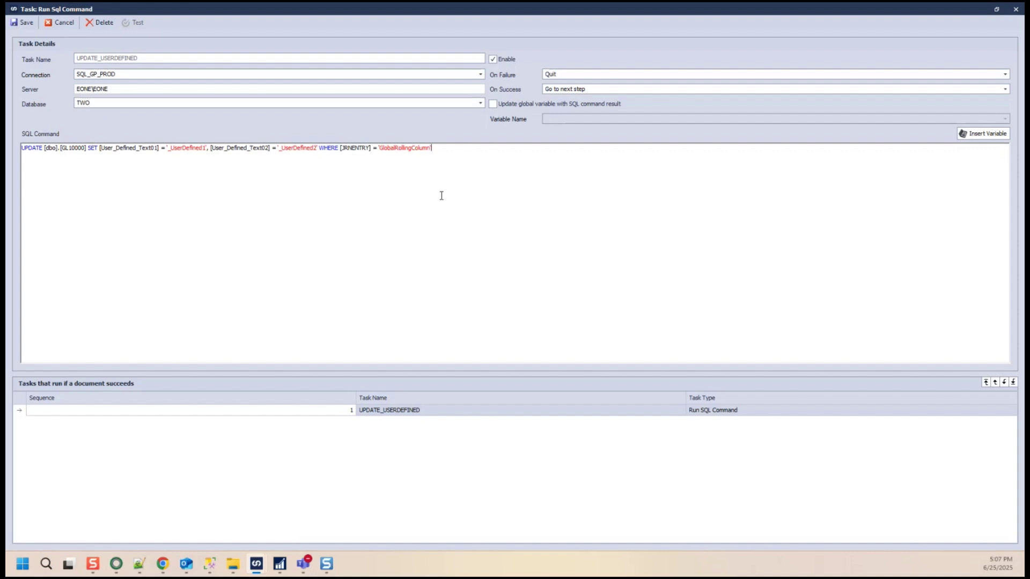
scroll(428, 281, up, 3)
scroll(429, 281, up, 1)
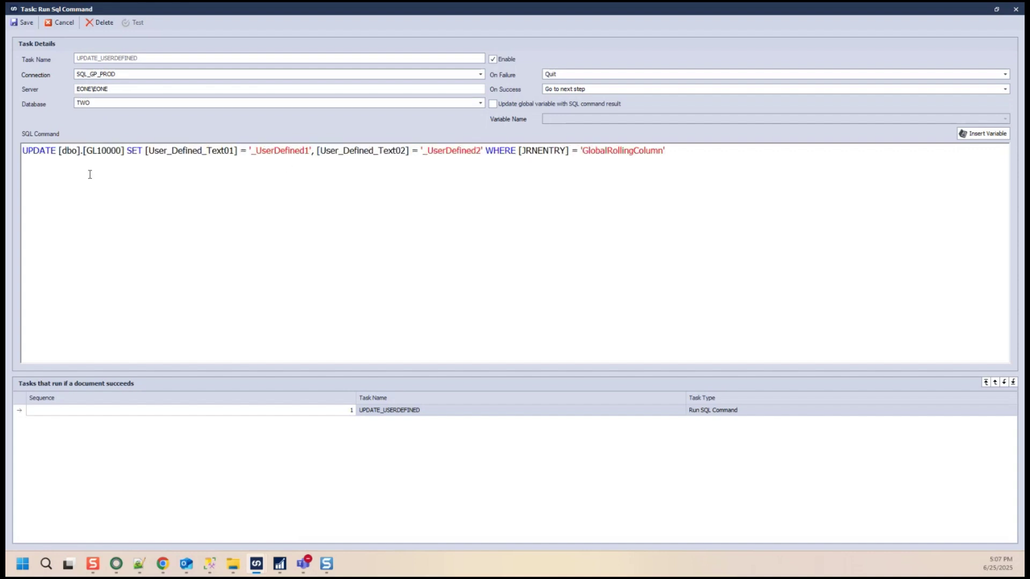
double_click(33, 149)
double_click(110, 150)
double_click(220, 151)
Switch to SQL Server Management Studio, inspect the User_Defined_Text01 and User_Defined_Text02 columns of GL10000, and return to the SQL task
click(210, 563)
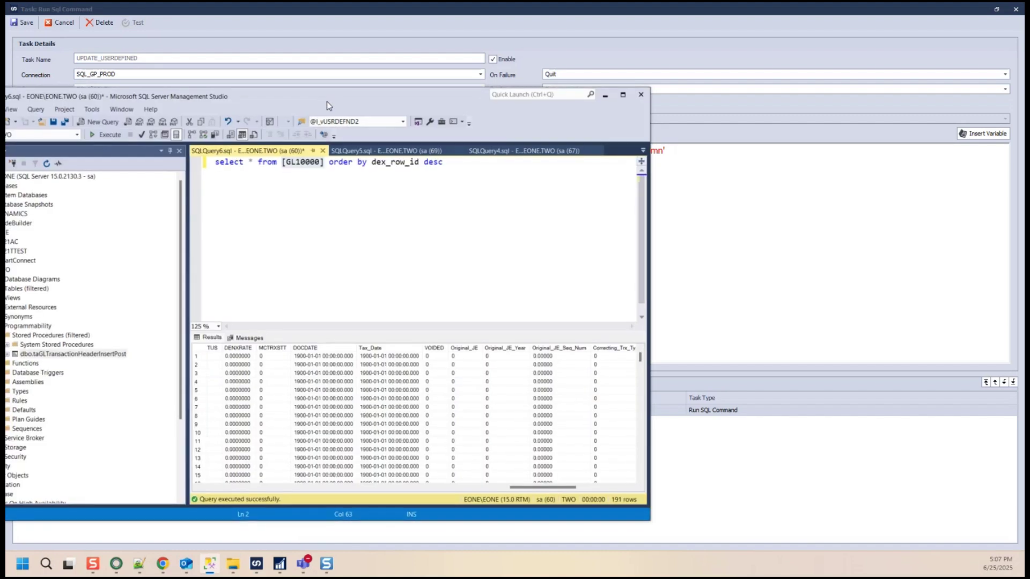
click(587, 488)
click(427, 357)
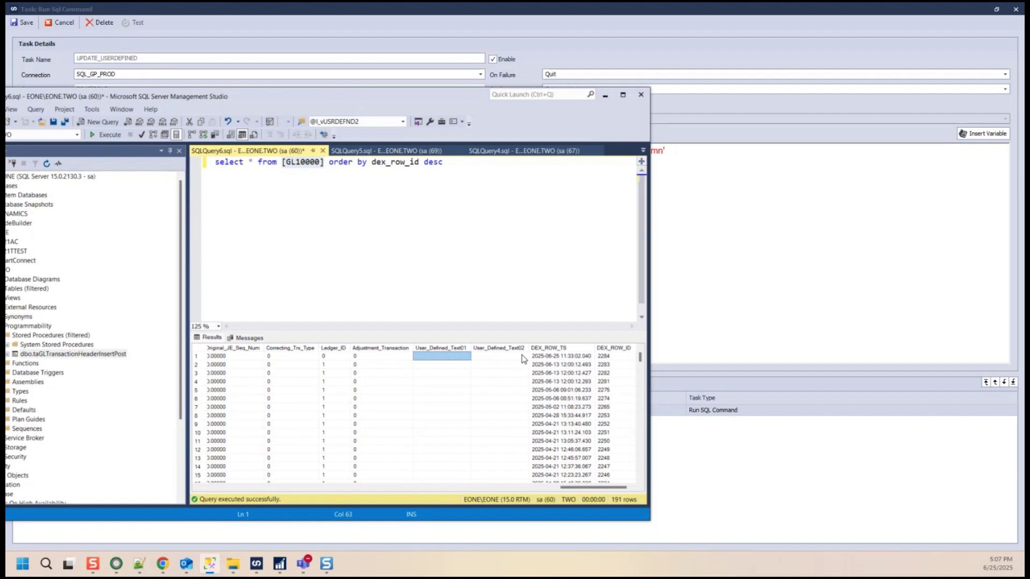
click(606, 98)
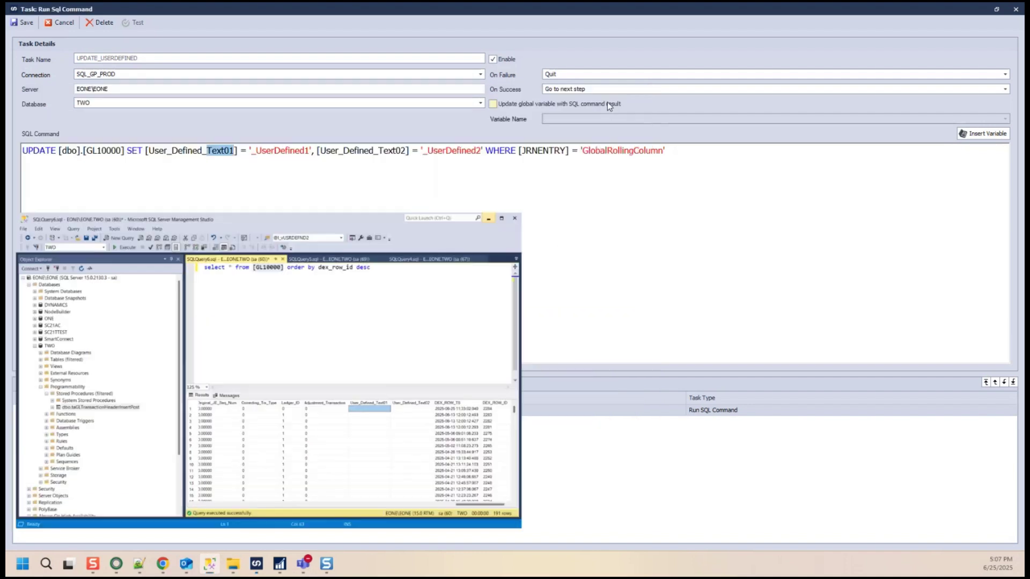
Examine how the SQL command uses _UserDefined1, _UserDefined2 and the GlobalRollingColumn variable in its JRNENTRY condition
double_click(285, 150)
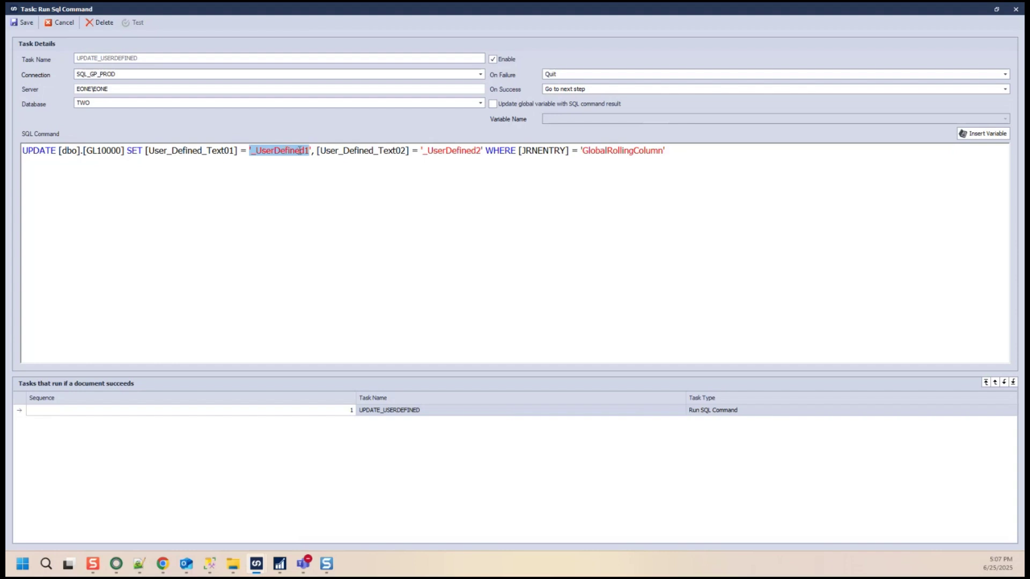
click(427, 151)
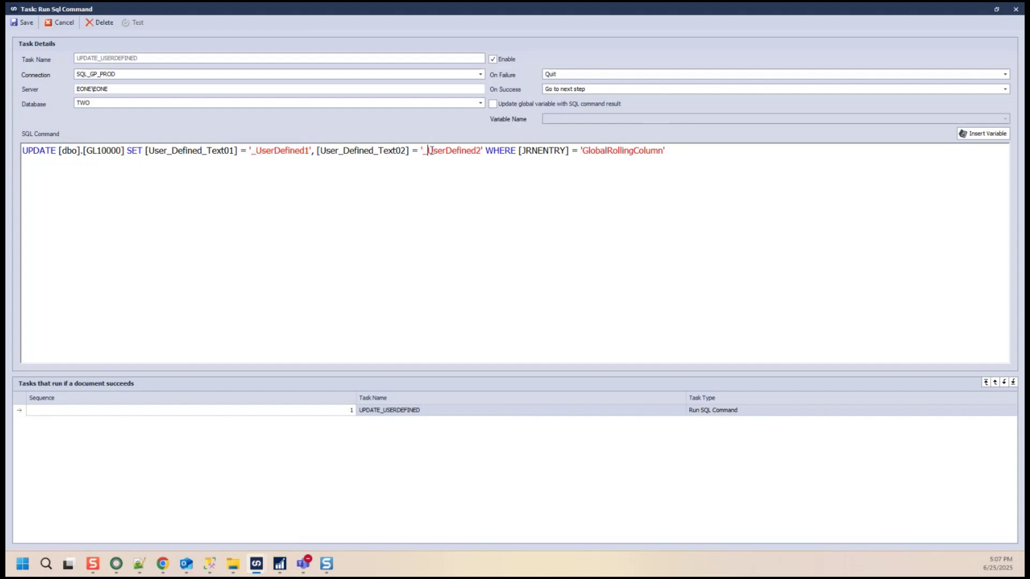
drag(428, 152, 480, 151)
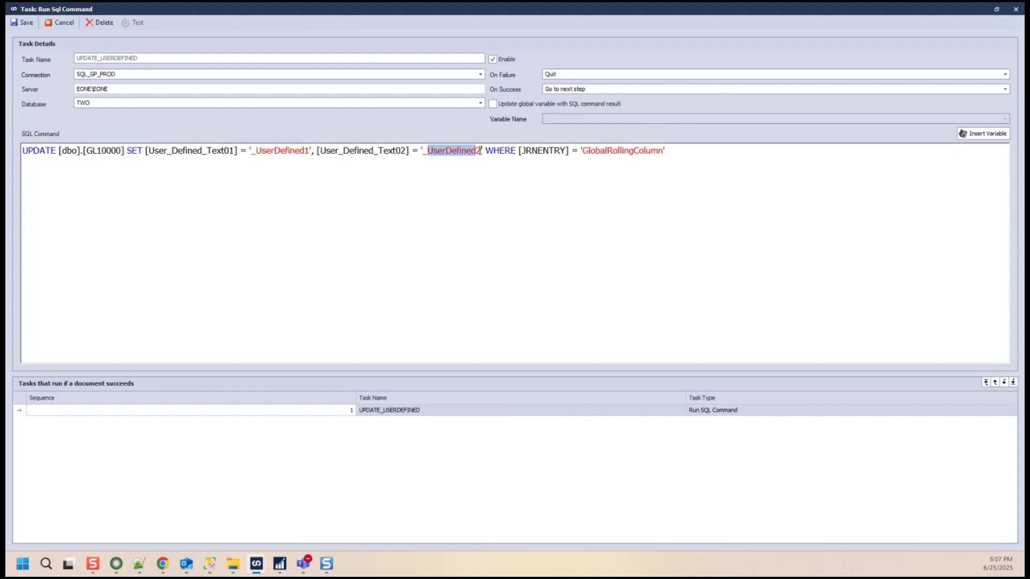
click(546, 153)
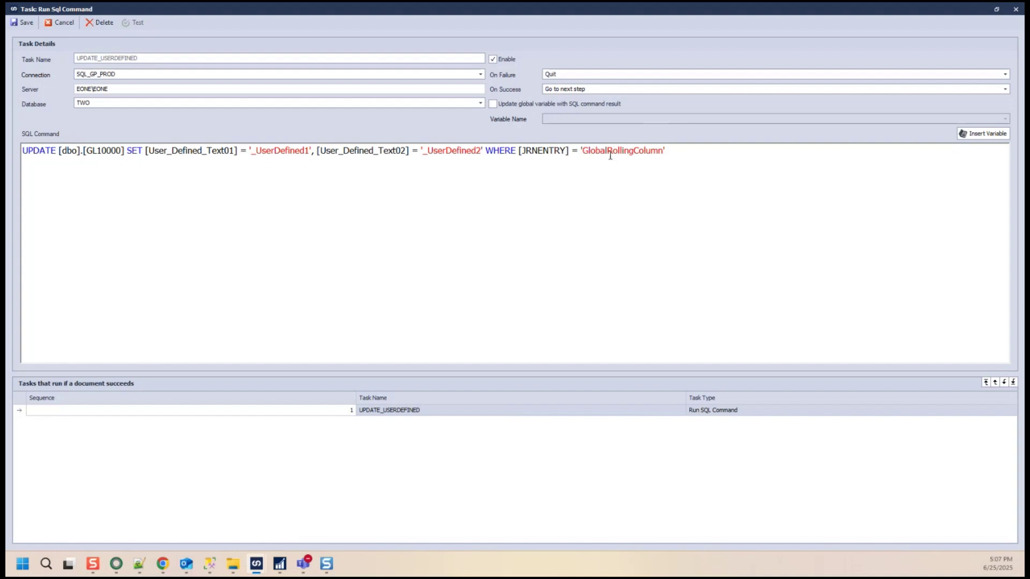
drag(583, 150, 659, 153)
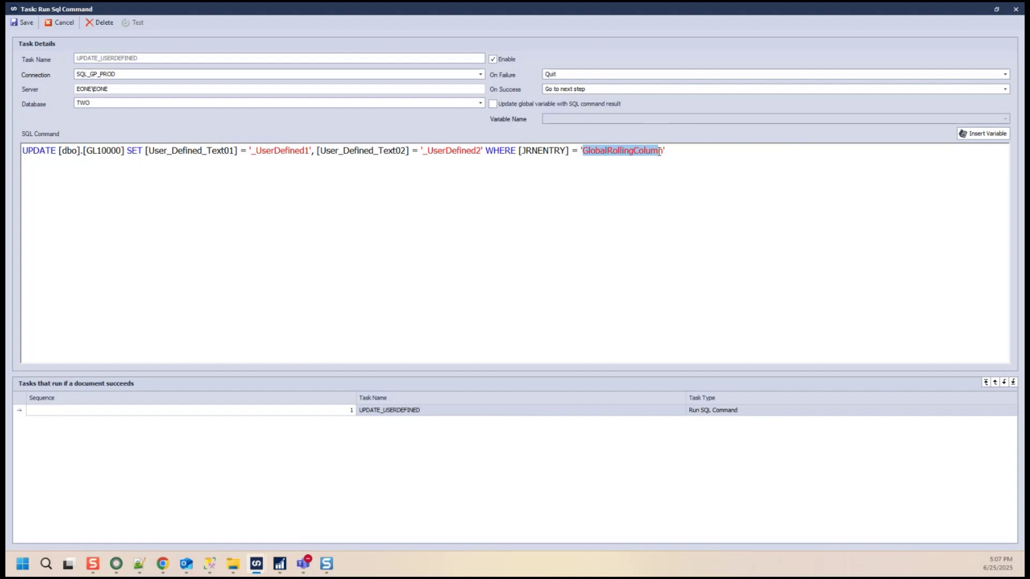
drag(659, 152, 671, 158)
click(716, 186)
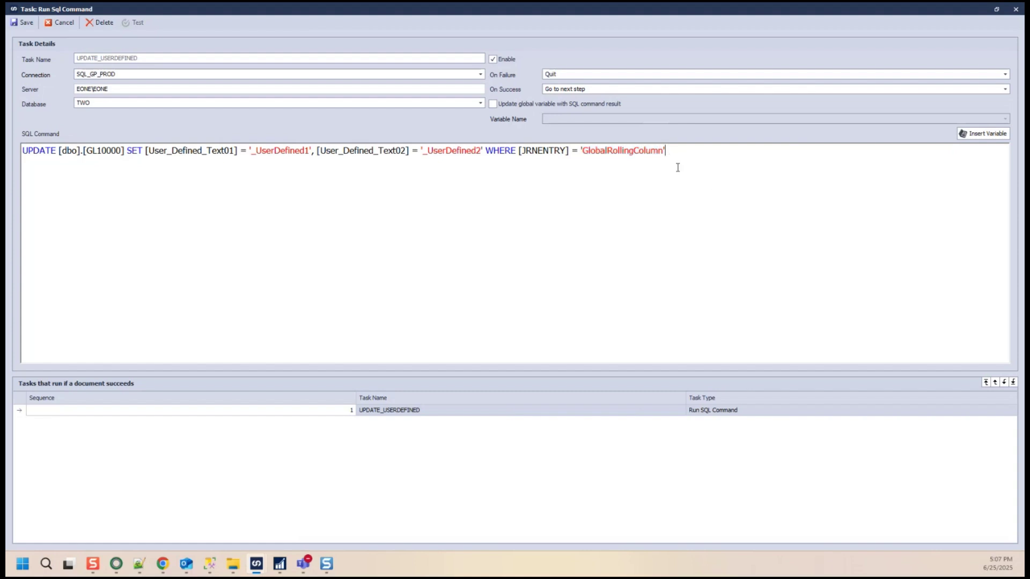
drag(686, 154, 22, 152)
click(418, 231)
drag(694, 153, 22, 152)
click(255, 202)
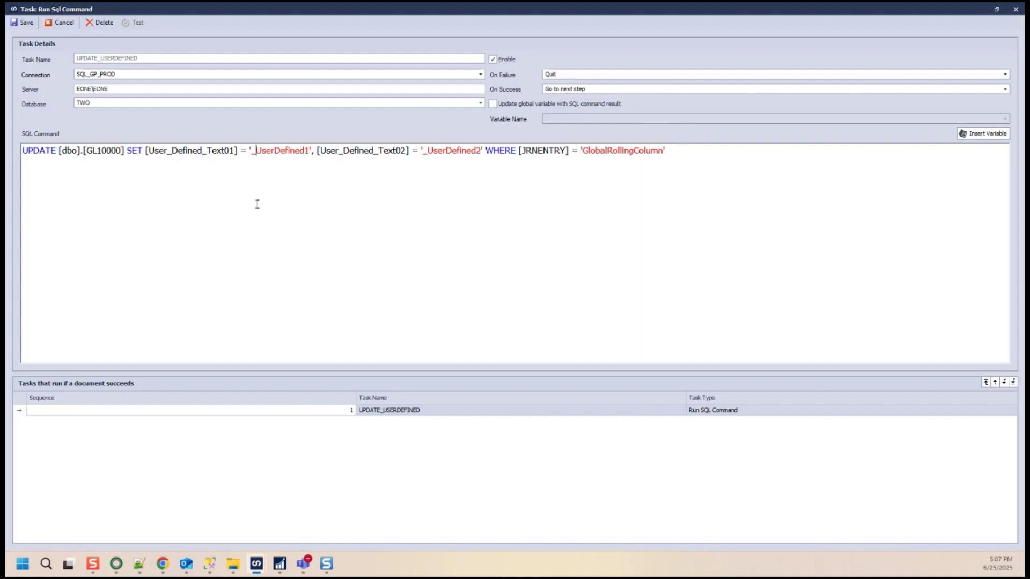
Save the UPDATE_USERDEFINED task and the IMP_GP_GLTRANSACTIONS_TEST integration
click(26, 23)
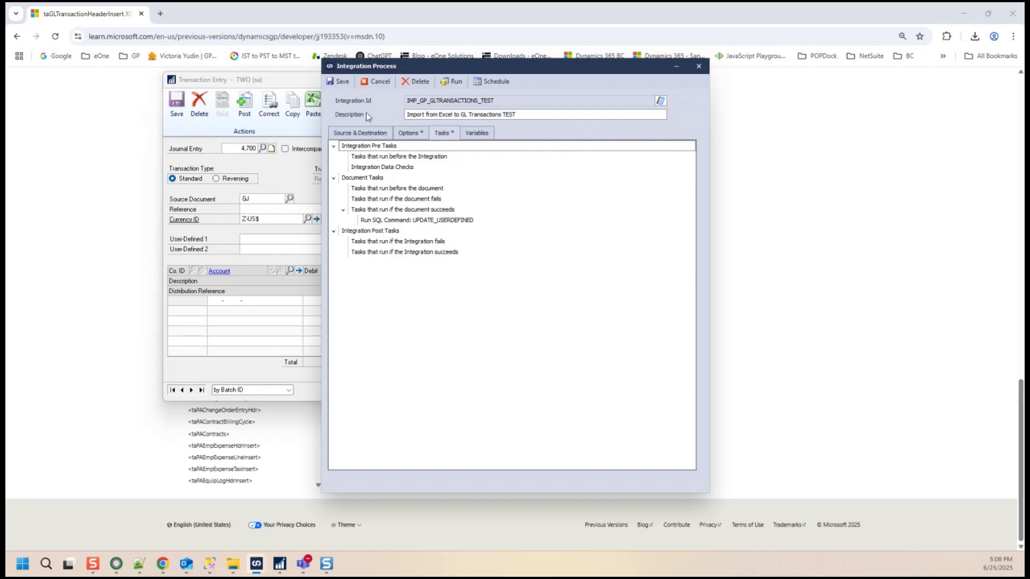
click(342, 82)
Bring up the eConnect reference page in the browser and select the node name taGLTransactionHeaderInsert in its heading
click(190, 449)
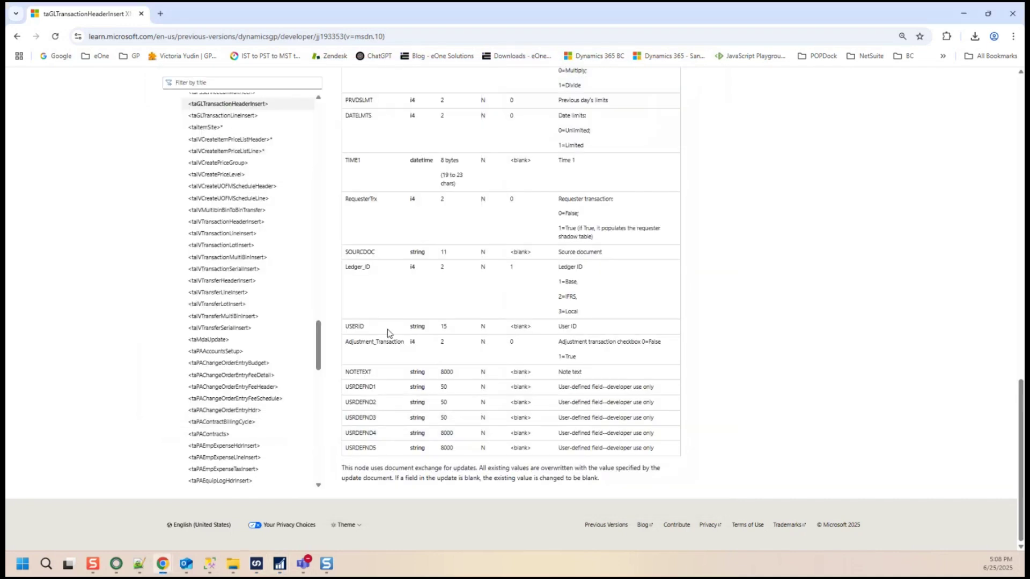
scroll(386, 331, up, 15)
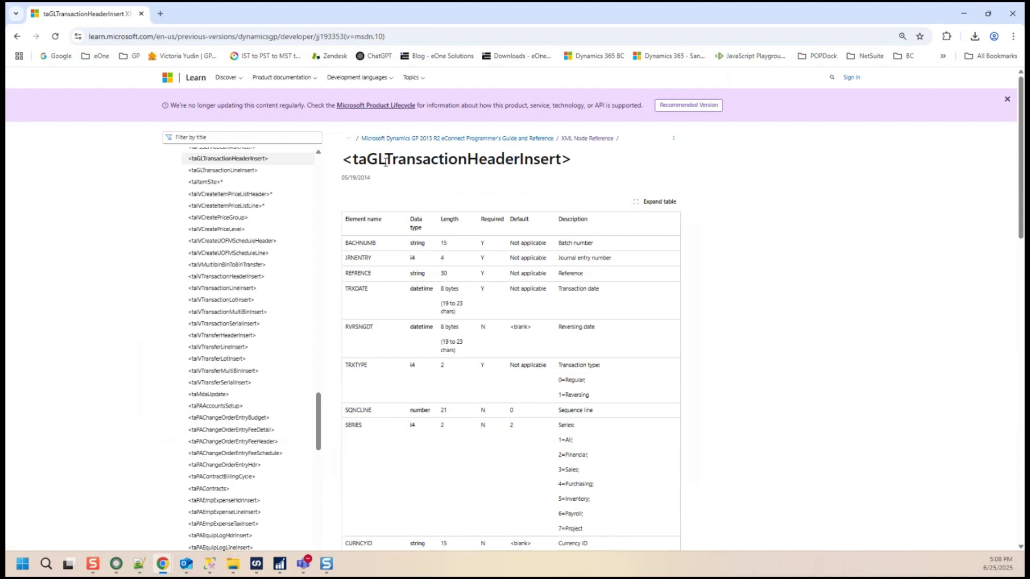
mouse_move(347, 158)
mouse_down()
mouse_move(563, 159)
mouse_move(351, 165)
mouse_up()
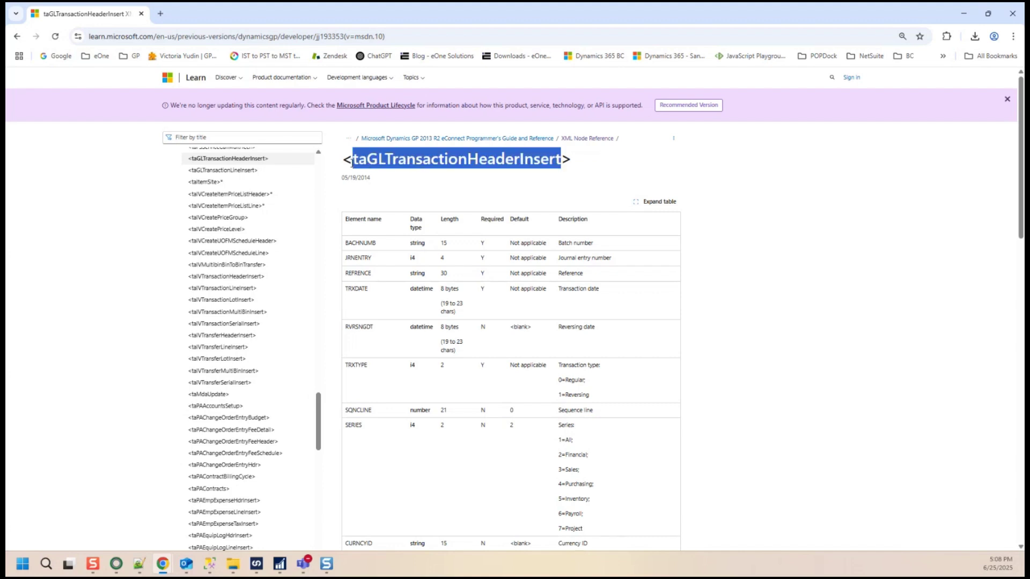
Switch to SQL Server Management Studio, maximize it, and filter the TWO database's stored procedures by the name taGLTransactionHeaderInsert
key(alt+Tab)
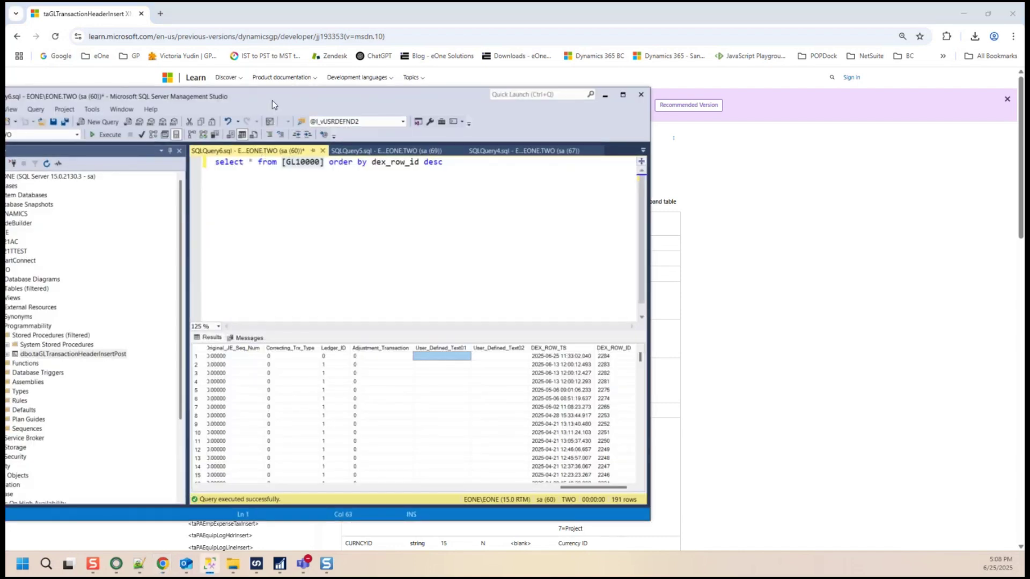
double_click(272, 100)
click(81, 252)
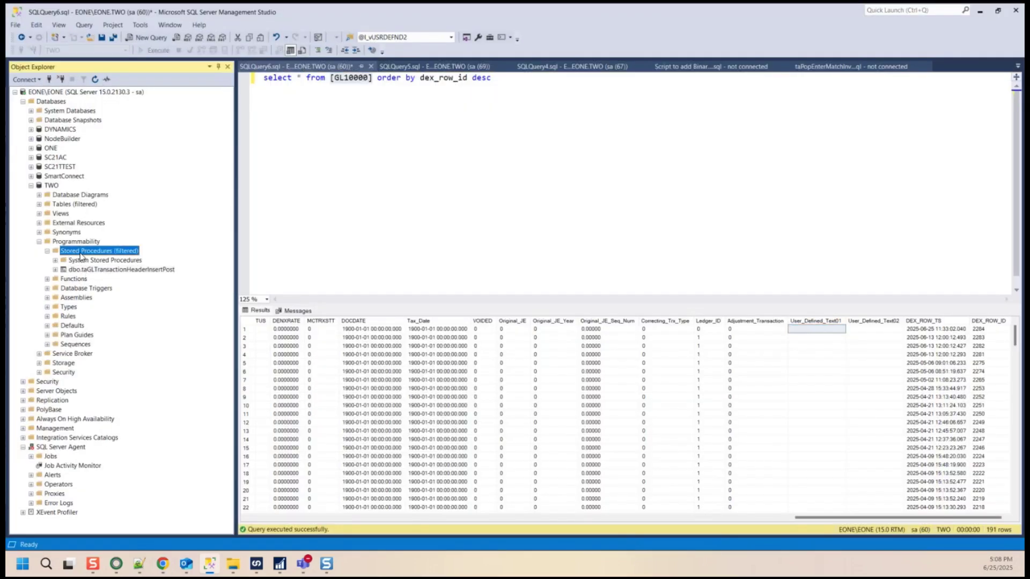
right_click(116, 270)
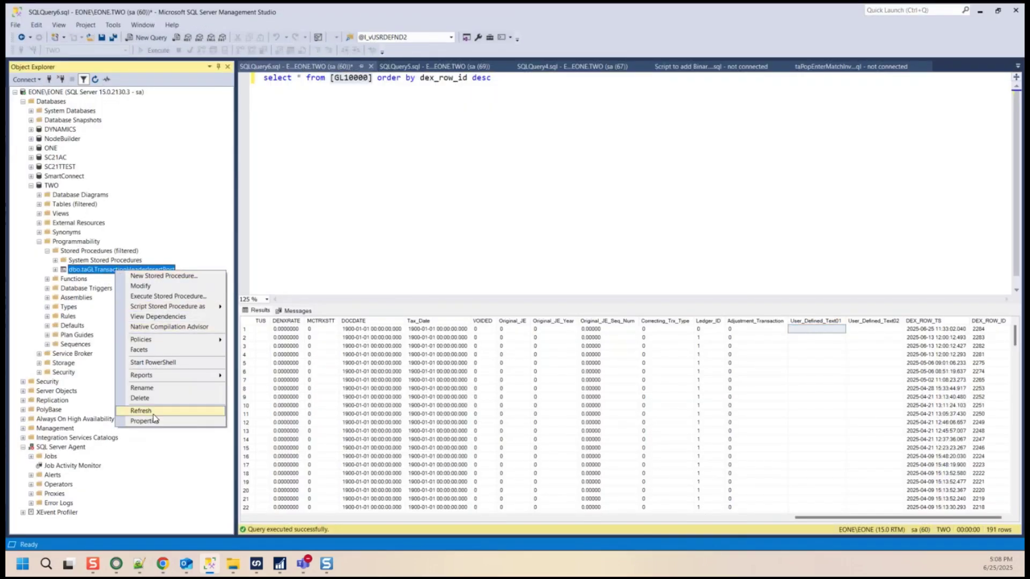
key(Escape)
click(83, 252)
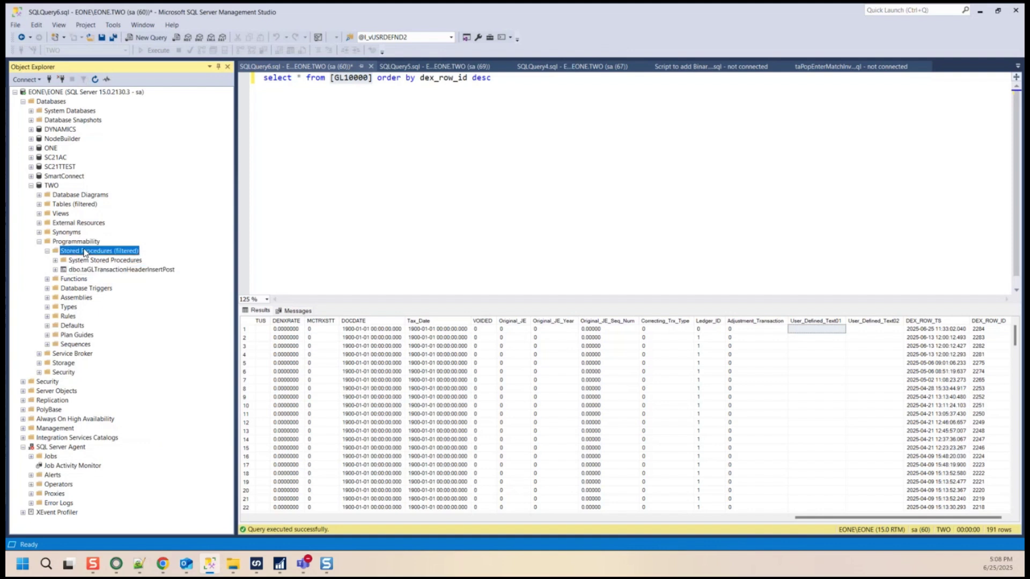
right_click(84, 252)
mouse_move(117, 274)
click(212, 280)
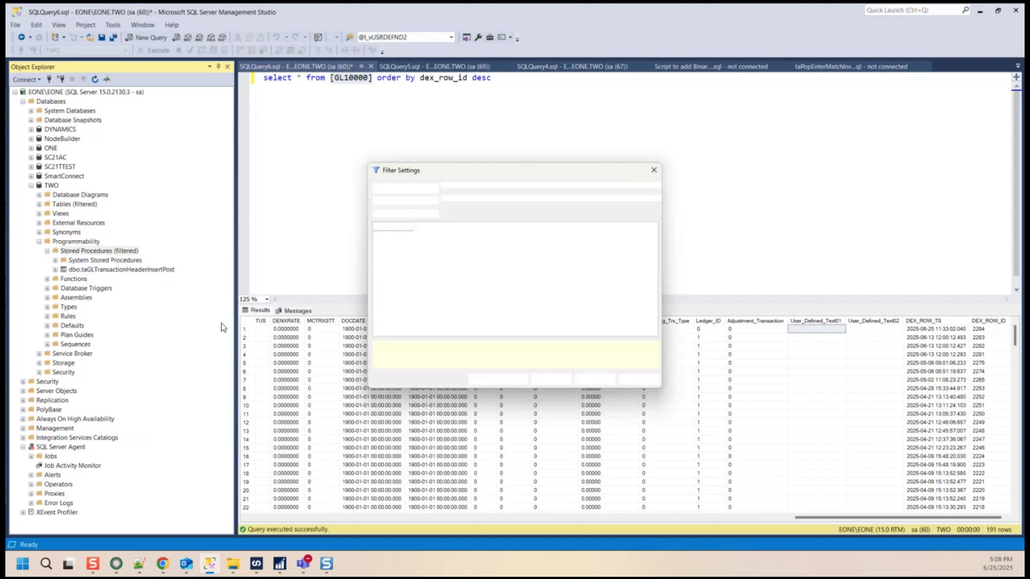
click(632, 235)
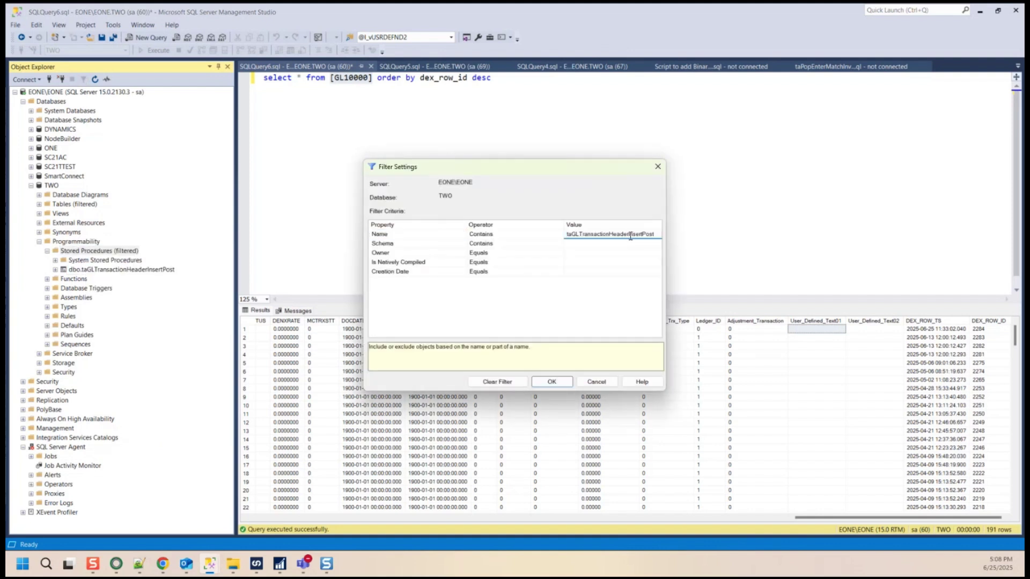
click(549, 382)
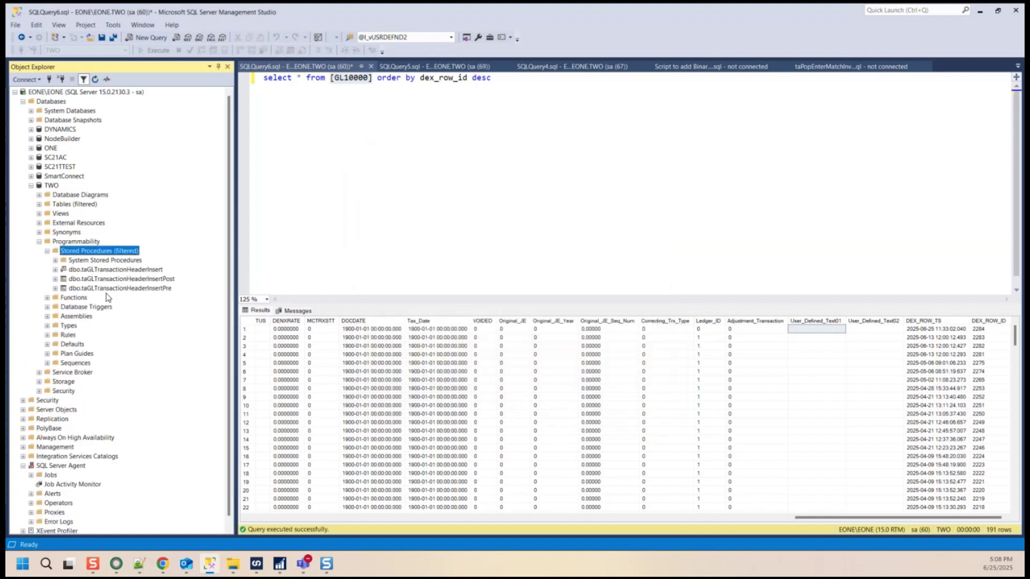
Open the stored procedure dbo.taGLTransactionHeaderInsertPost for modification
click(114, 271)
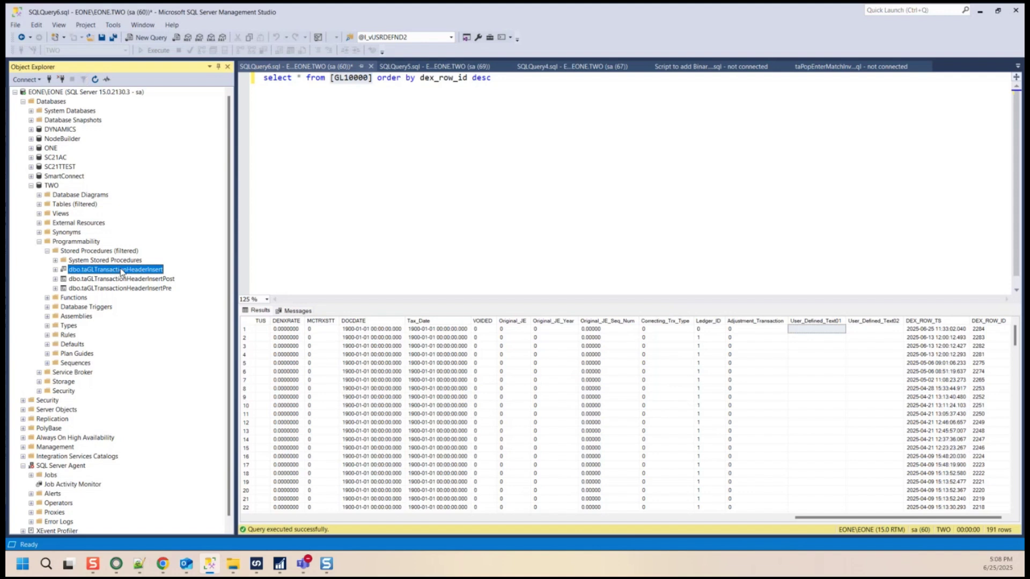
click(155, 282)
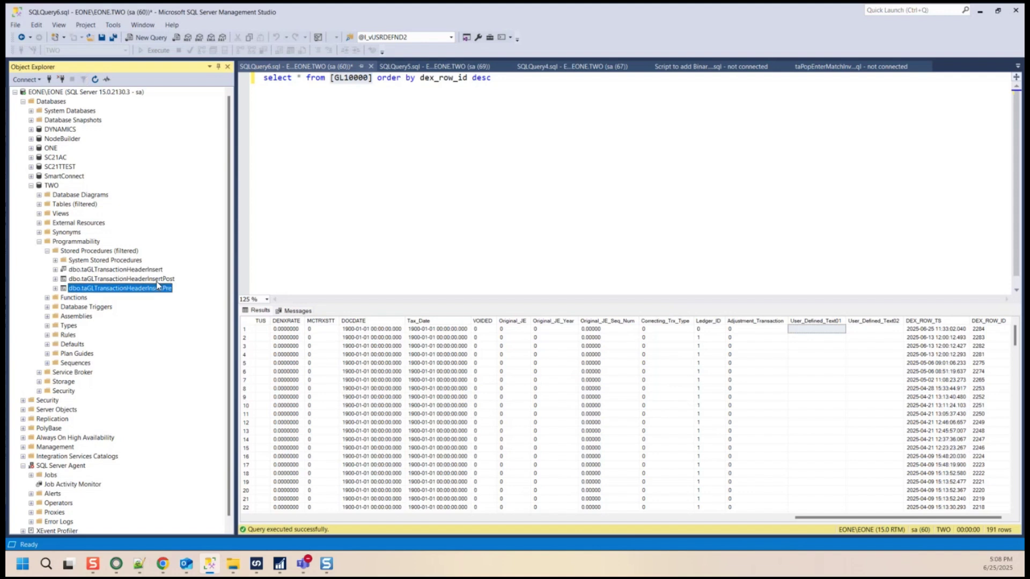
right_click(157, 284)
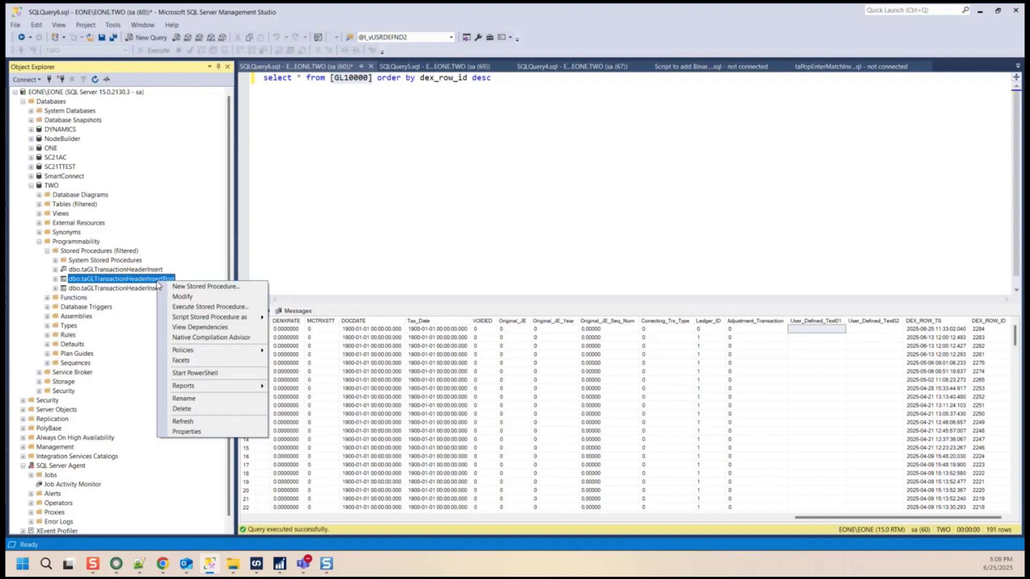
click(182, 296)
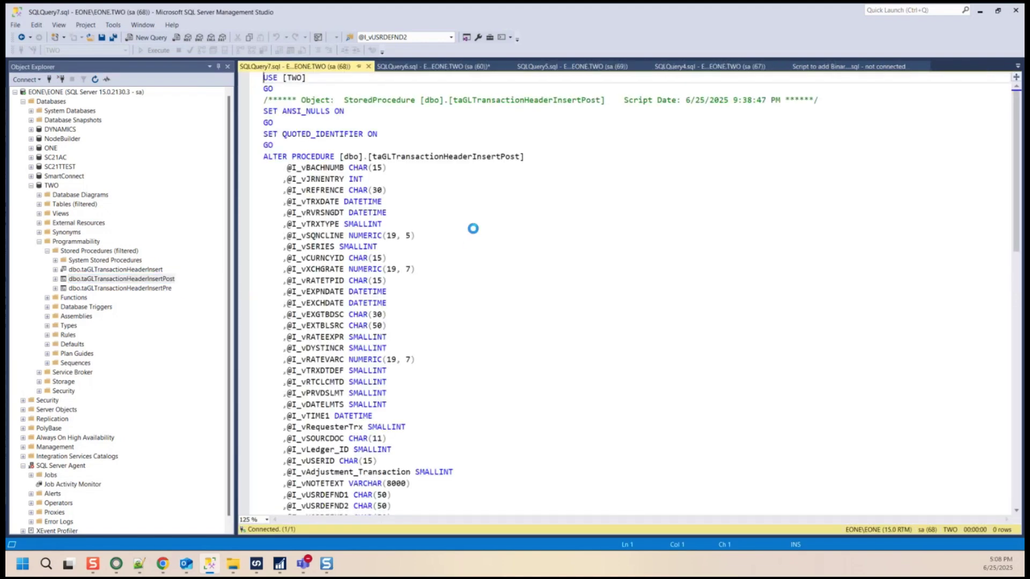
drag(277, 167, 378, 461)
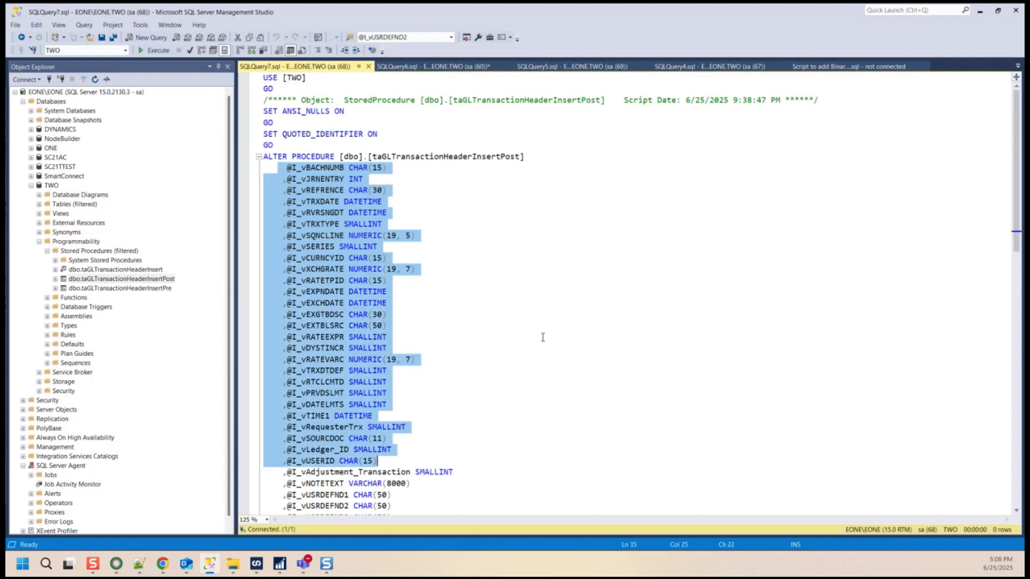
scroll(515, 289, down, 2)
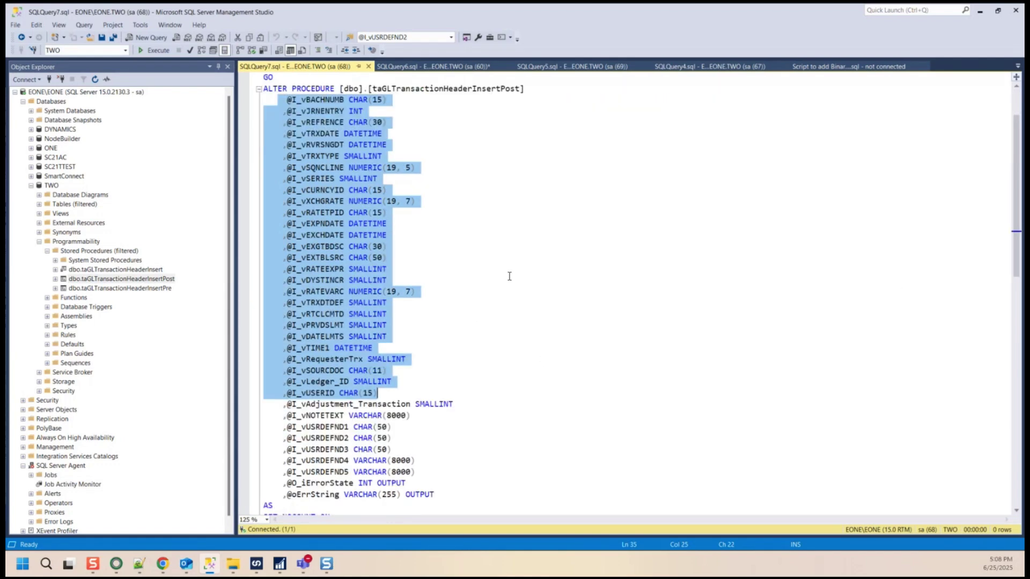
click(509, 276)
drag(286, 100, 398, 102)
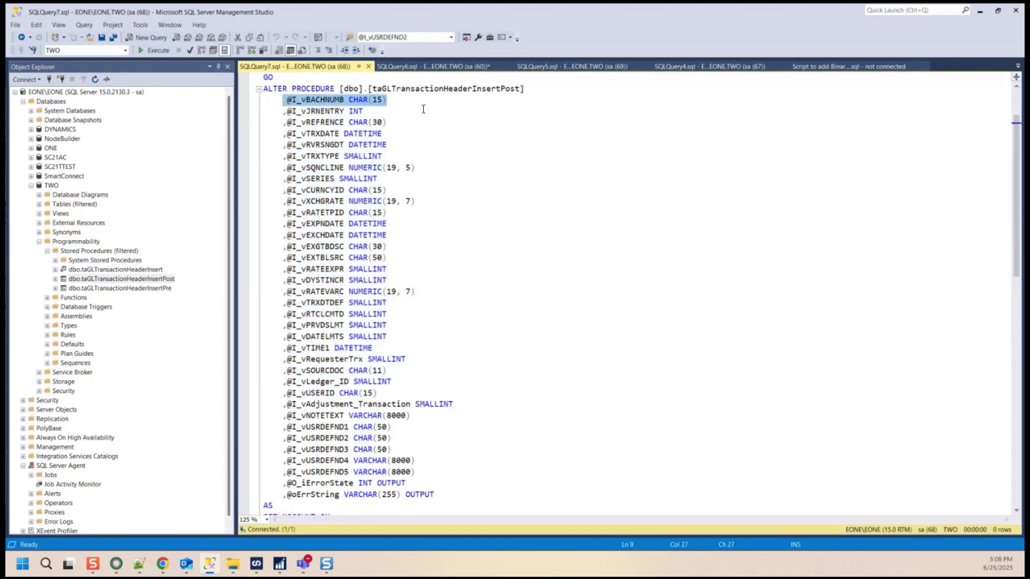
scroll(346, 423, down, 10)
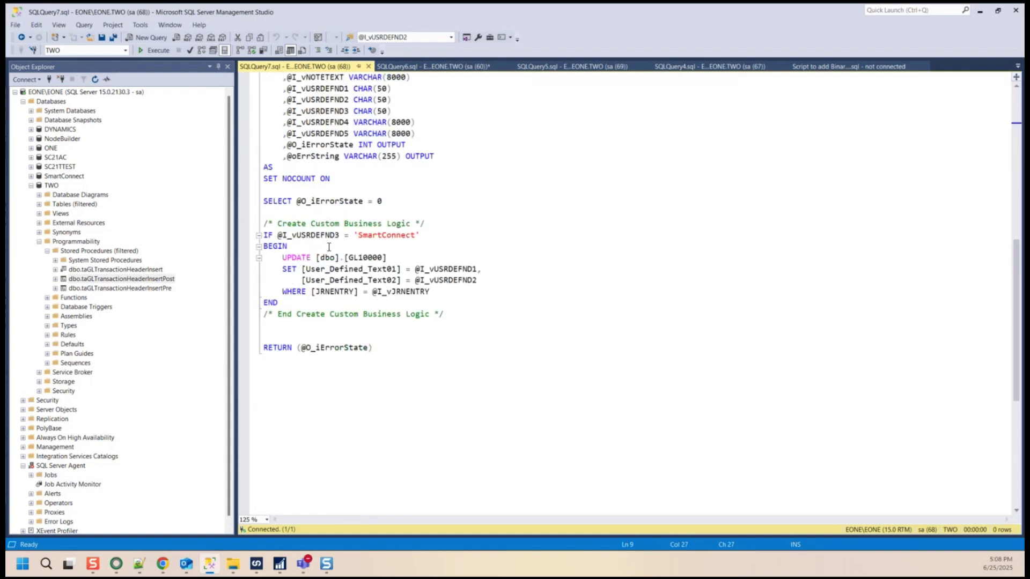
drag(264, 223, 482, 224)
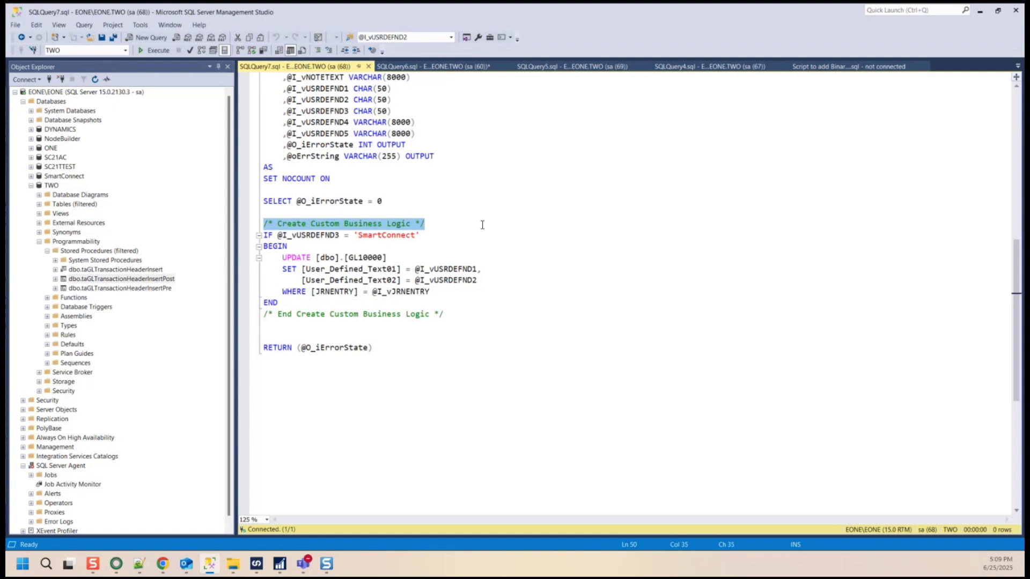
double_click(308, 235)
scroll(322, 225, up, 2)
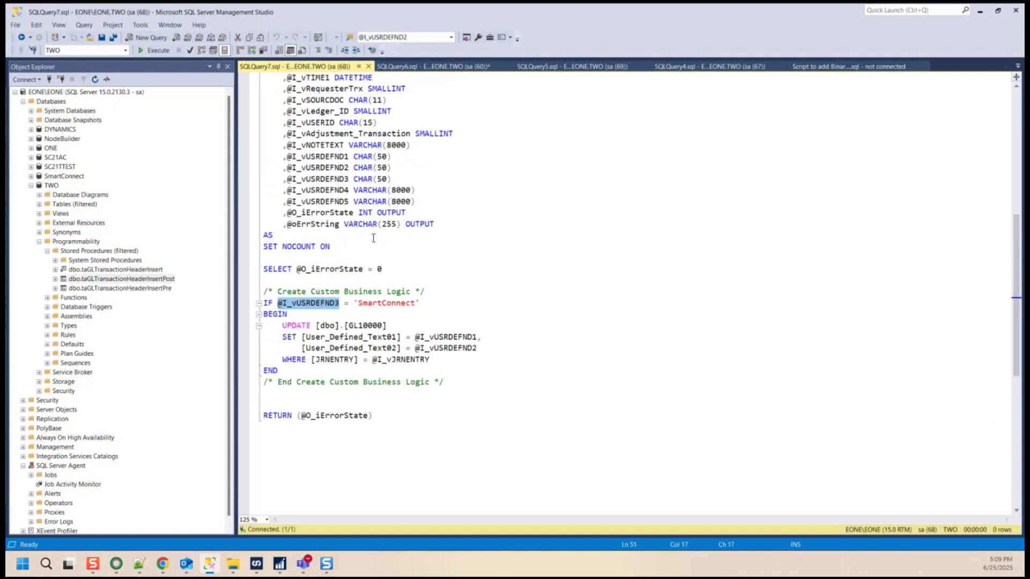
double_click(332, 180)
double_click(386, 303)
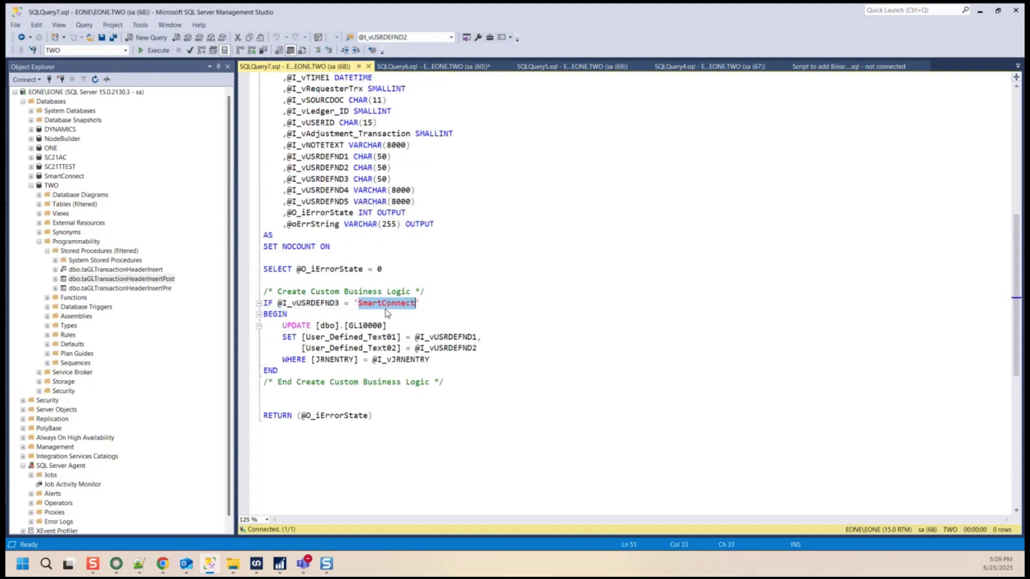
drag(283, 326, 386, 326)
click(300, 337)
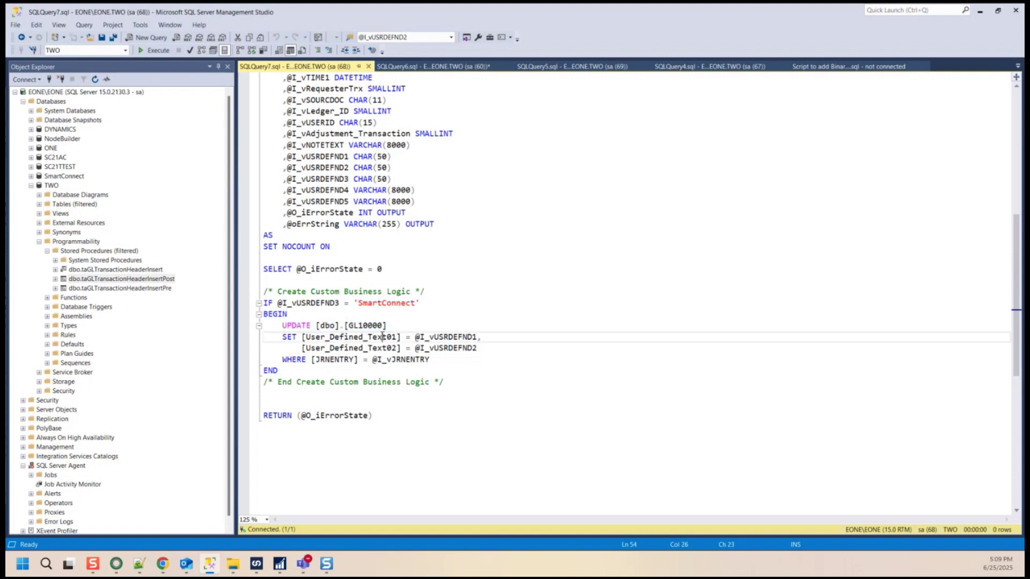
drag(301, 337, 415, 337)
click(462, 337)
double_click(462, 337)
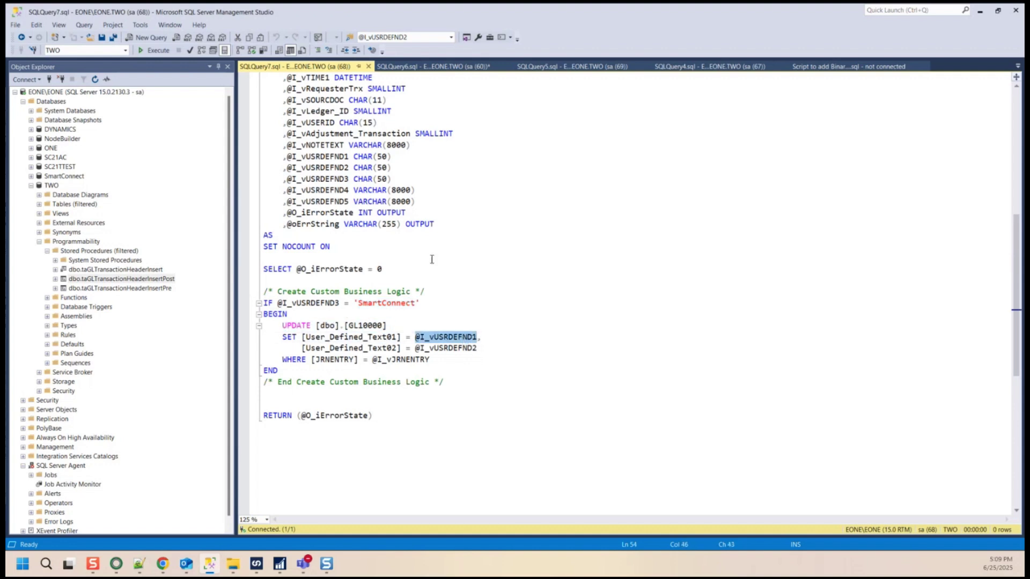
double_click(335, 157)
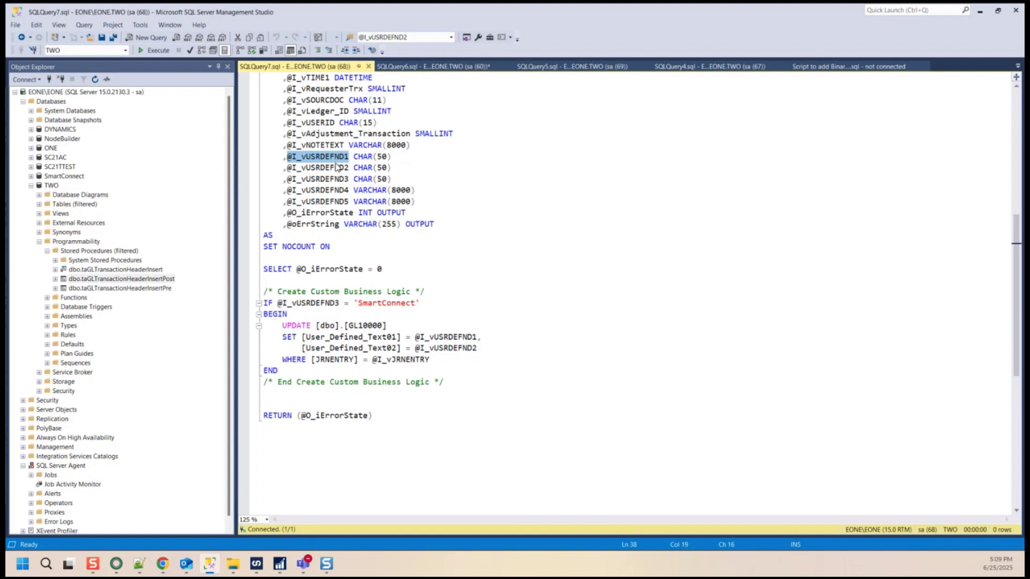
click(329, 159)
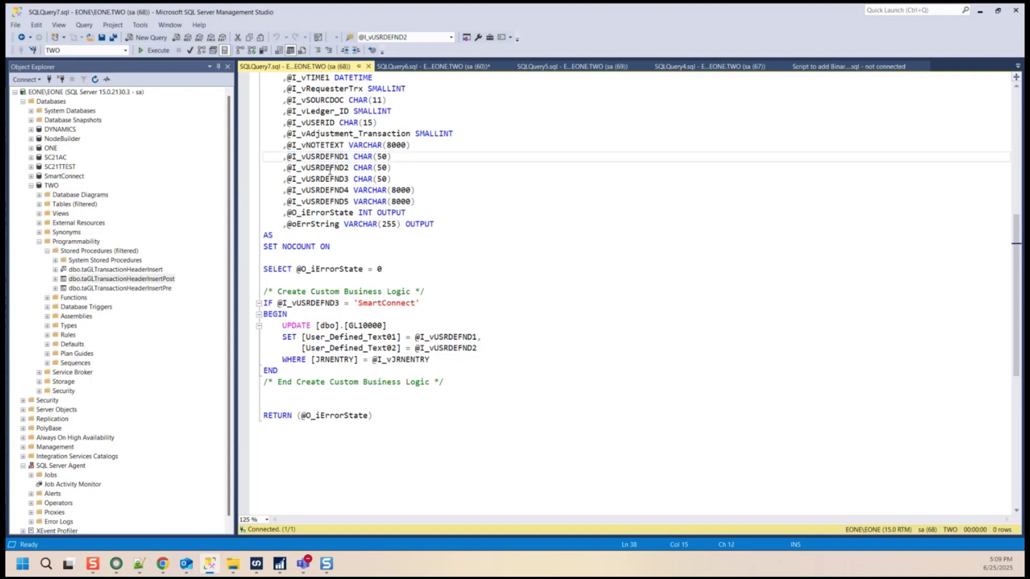
double_click(333, 169)
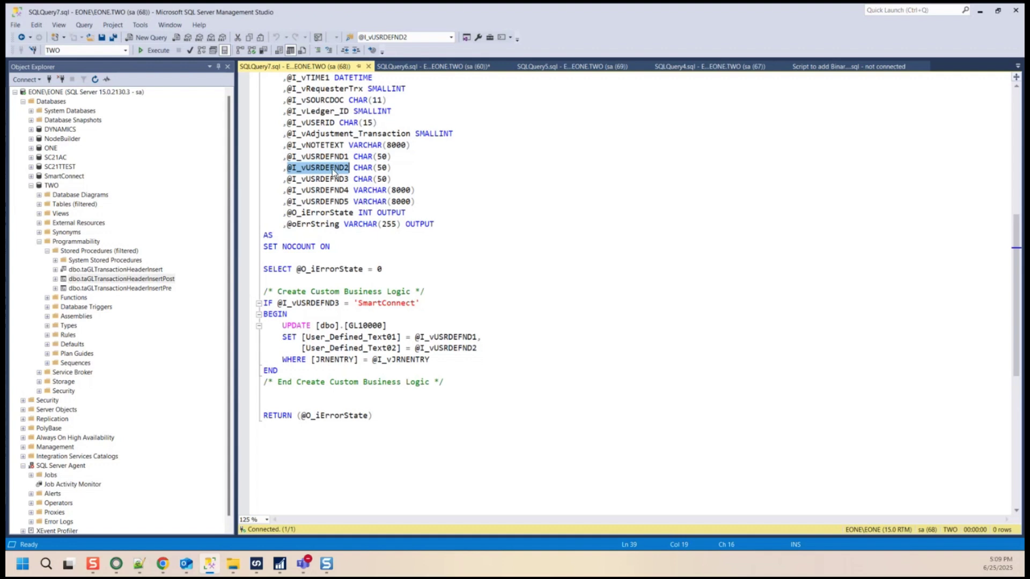
click(453, 350)
click(438, 332)
double_click(456, 338)
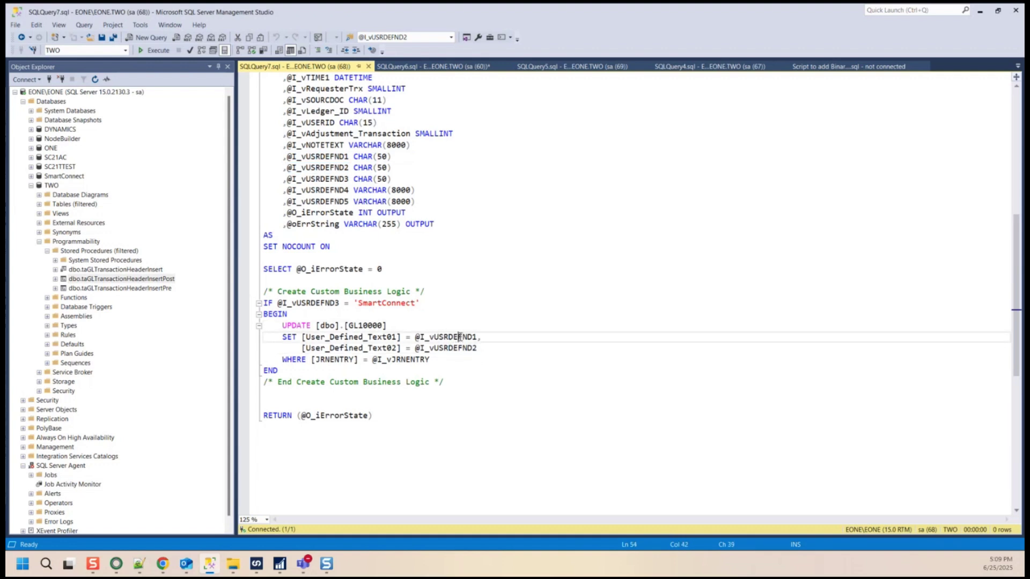
double_click(453, 349)
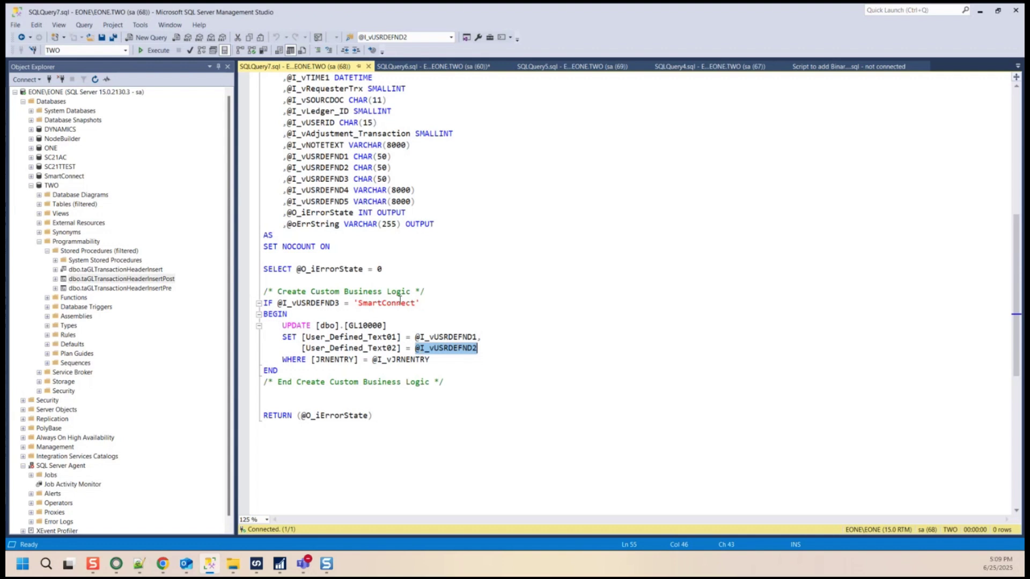
double_click(336, 304)
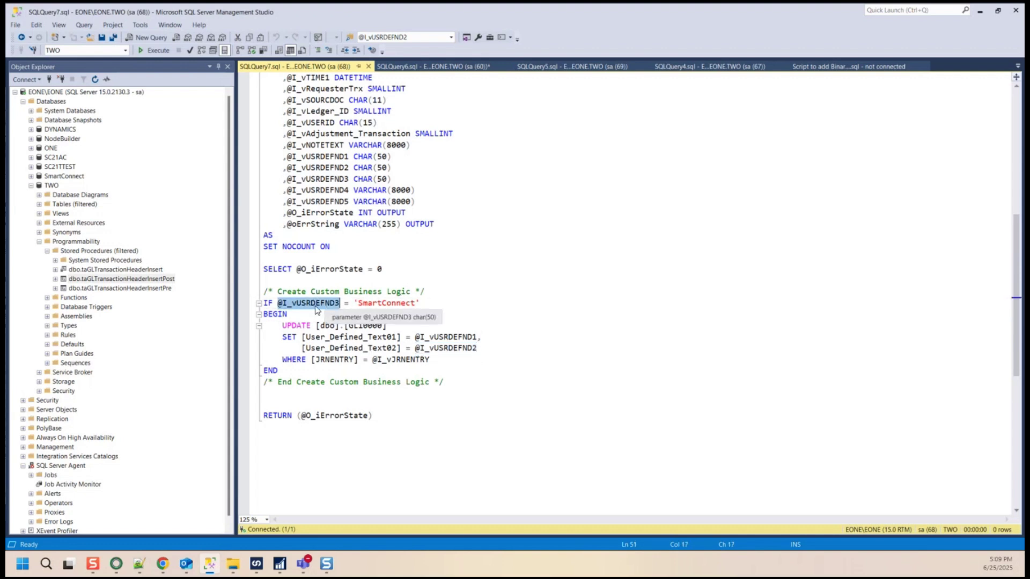
double_click(386, 304)
Switch to SmartConnect, open the Create journal mapping and map USRDEFND3 to a Local Constant with the value SmartConnect
click(256, 563)
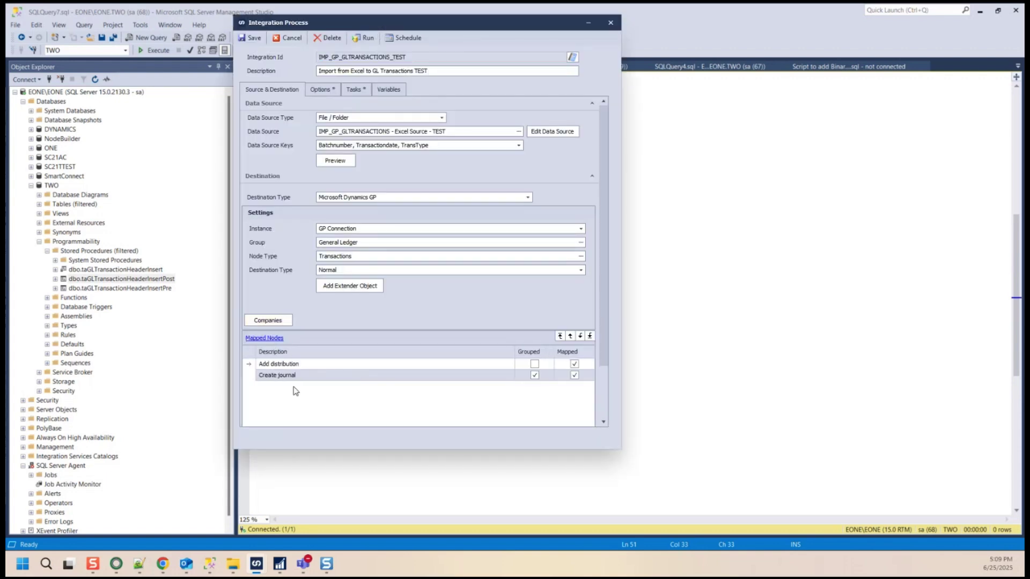
double_click(339, 378)
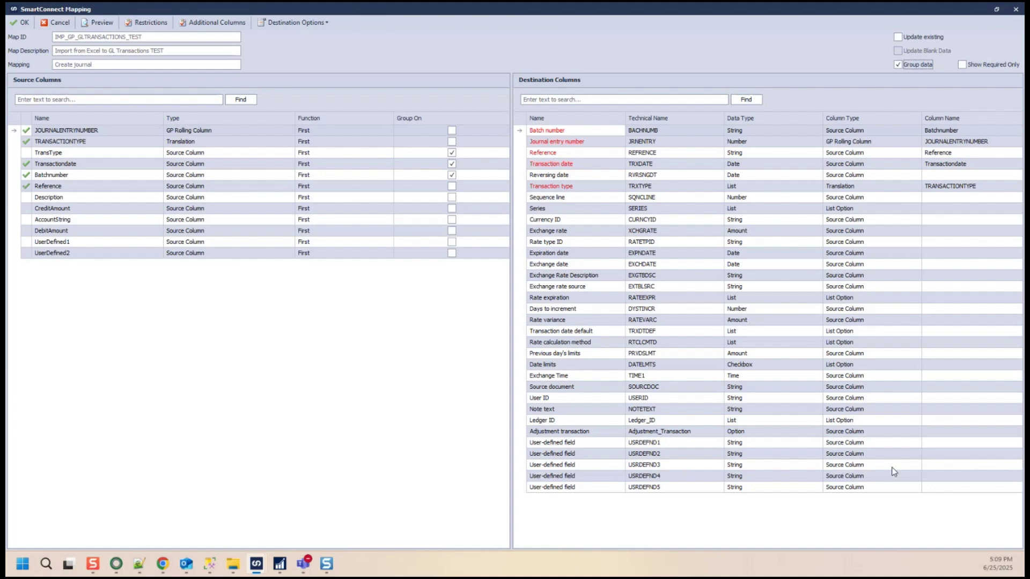
click(892, 467)
click(856, 434)
click(856, 465)
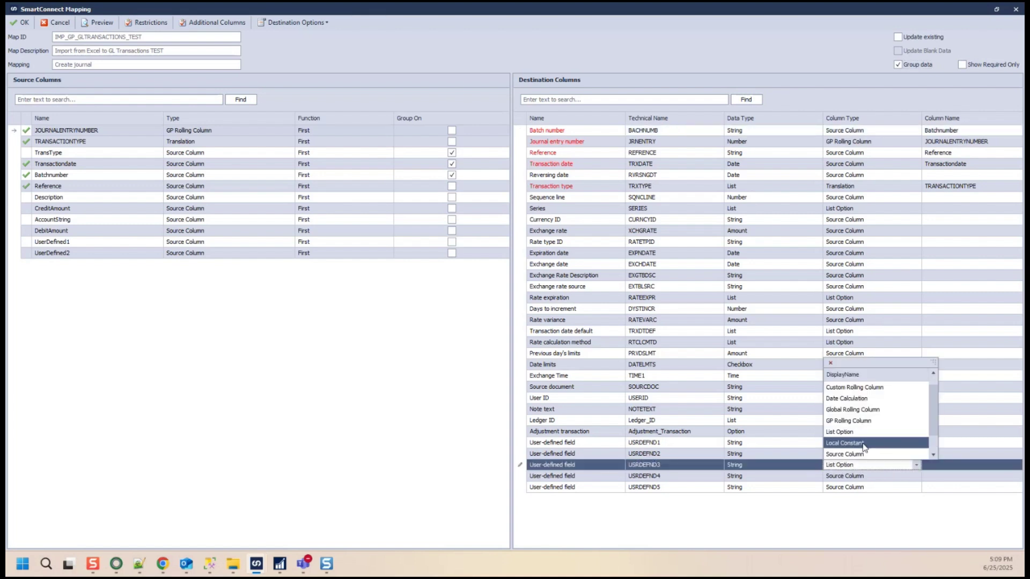
click(863, 444)
click(960, 468)
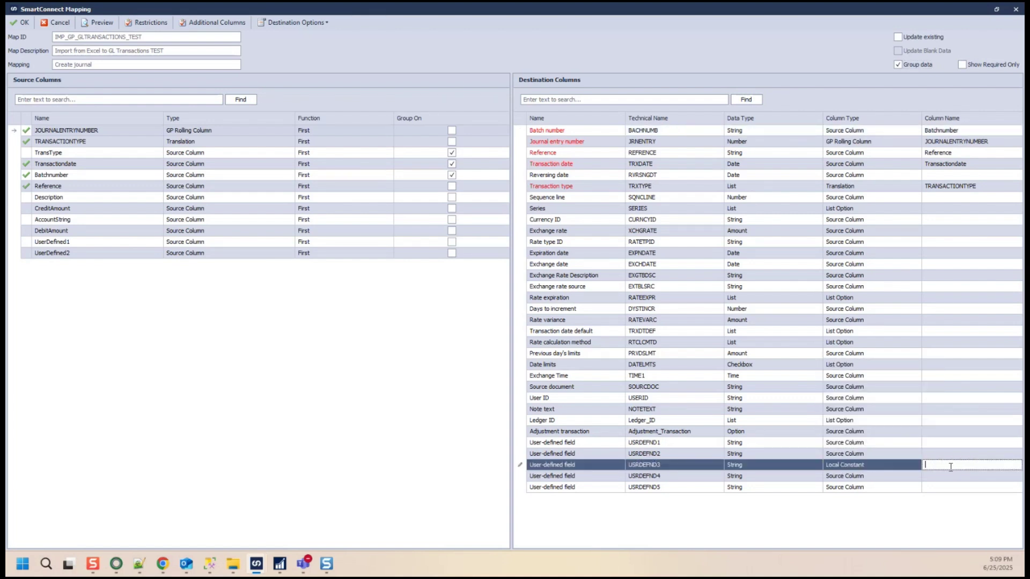
text(SmartConnect)
Map destination field USRDEFND1 to source column UserDefined1 and USRDEFND2 to source column UserDefined2
click(941, 443)
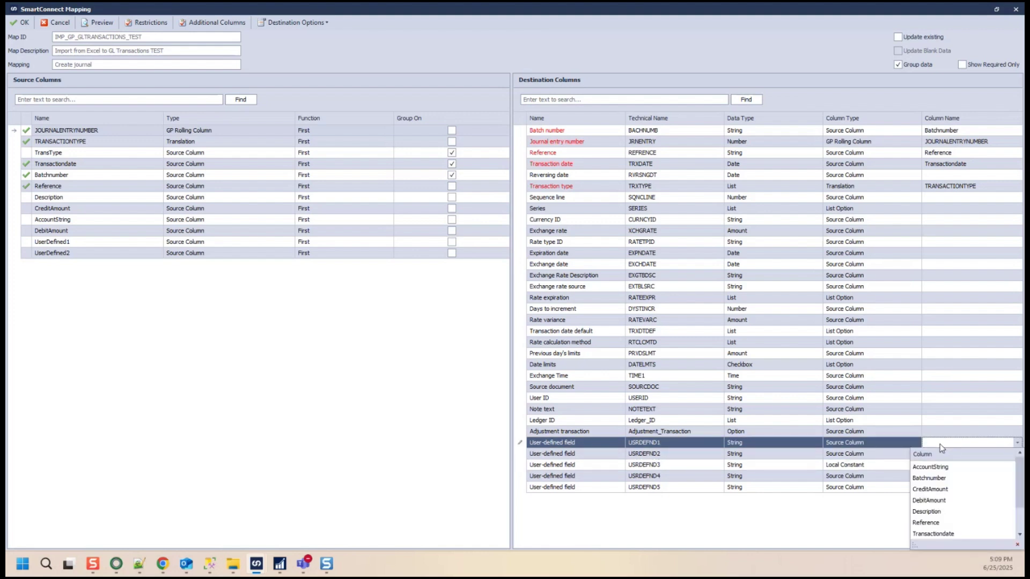
text(u)
click(943, 466)
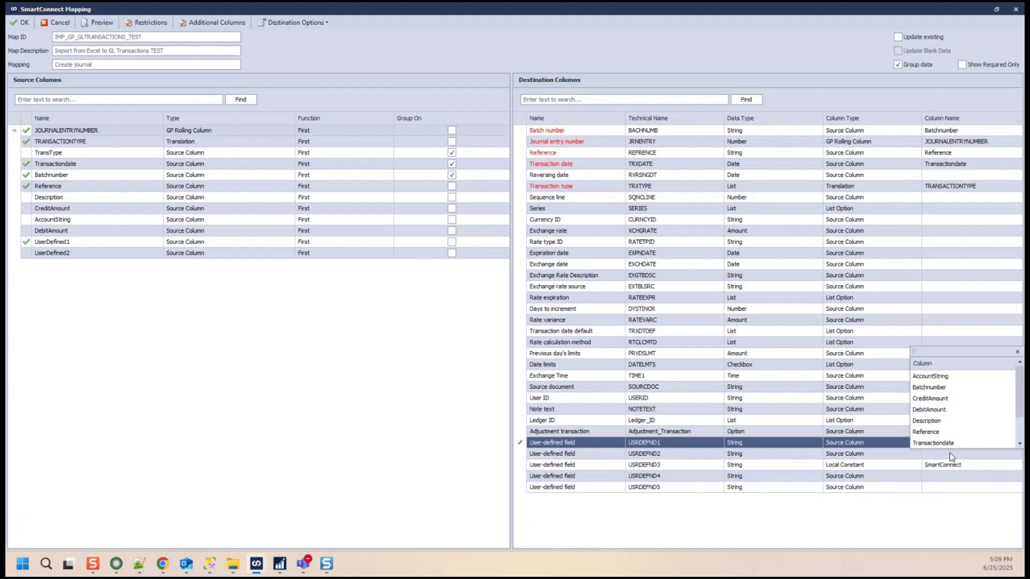
click(951, 457)
text(UserDefined2)
key(Down)
key(Return)
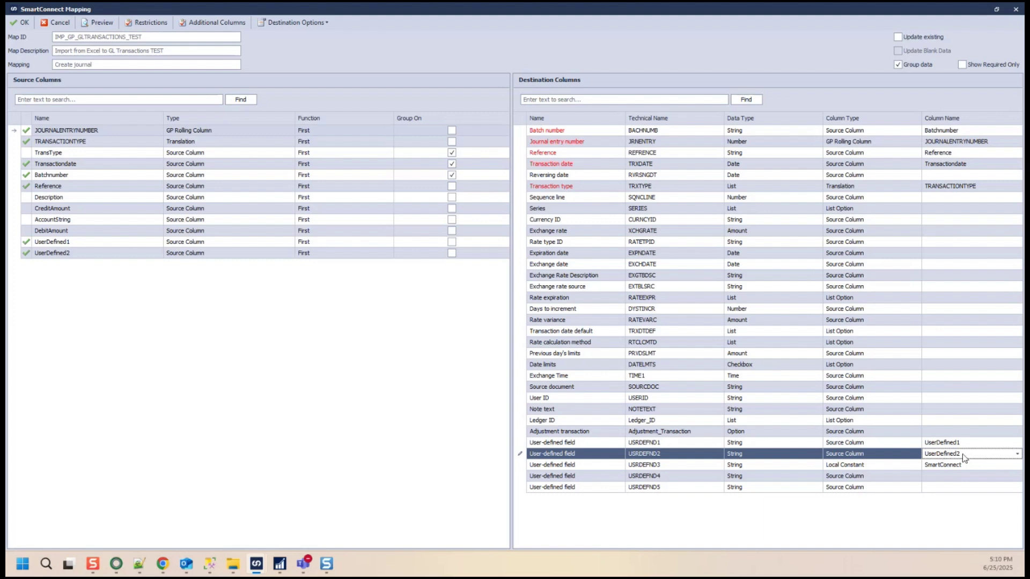
click(961, 468)
click(961, 468)
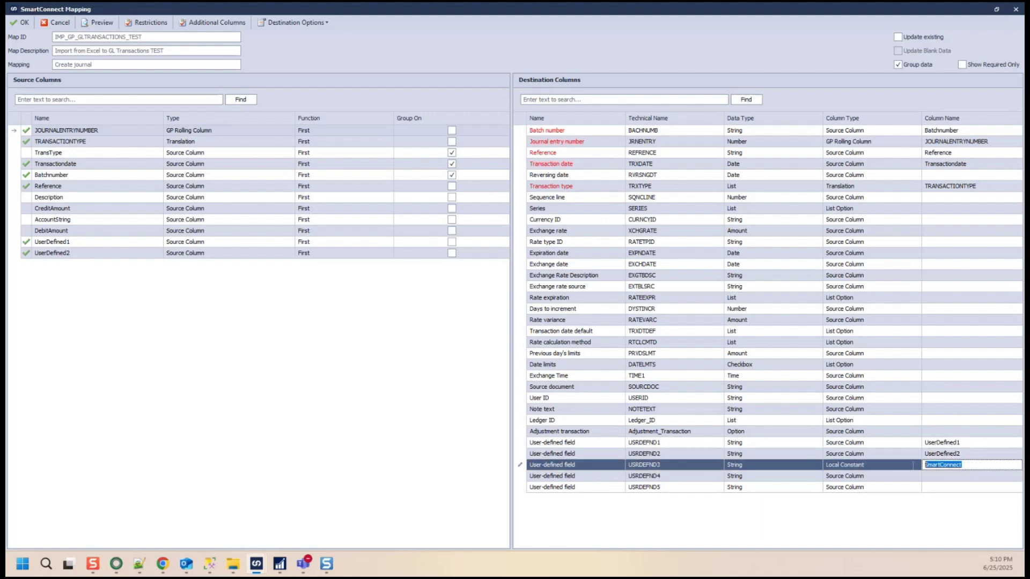
Switch to the taGLTransactionHeaderInsert reference page in the browser and examine its USRDEFND2 and USRDEFND3 elements
click(163, 563)
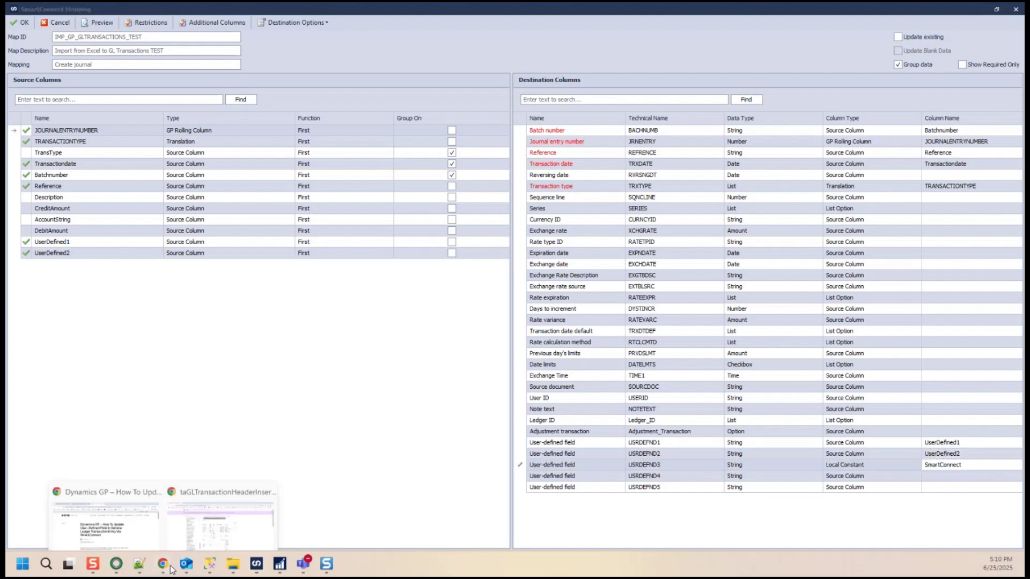
click(219, 502)
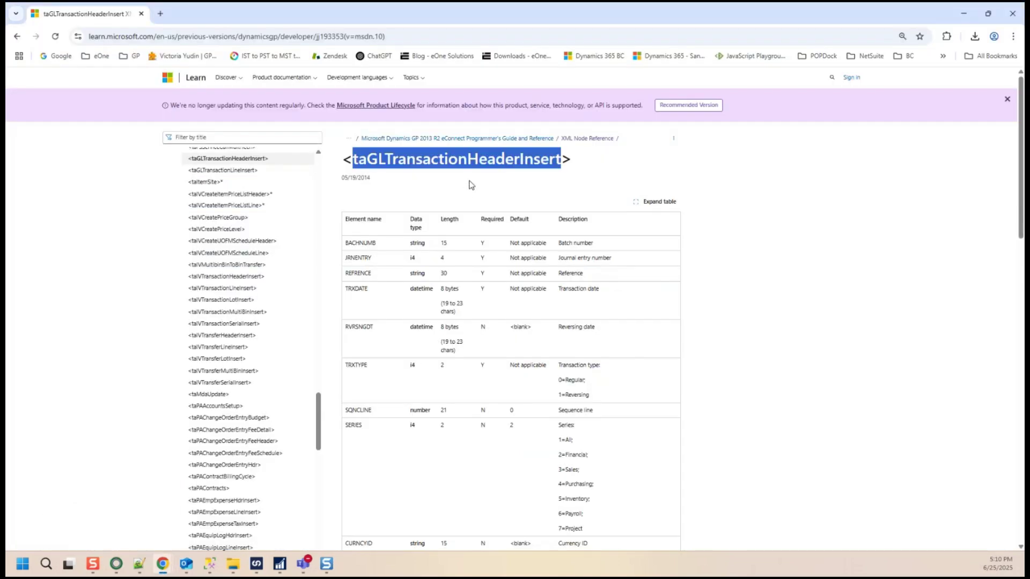
scroll(471, 185, down, 12)
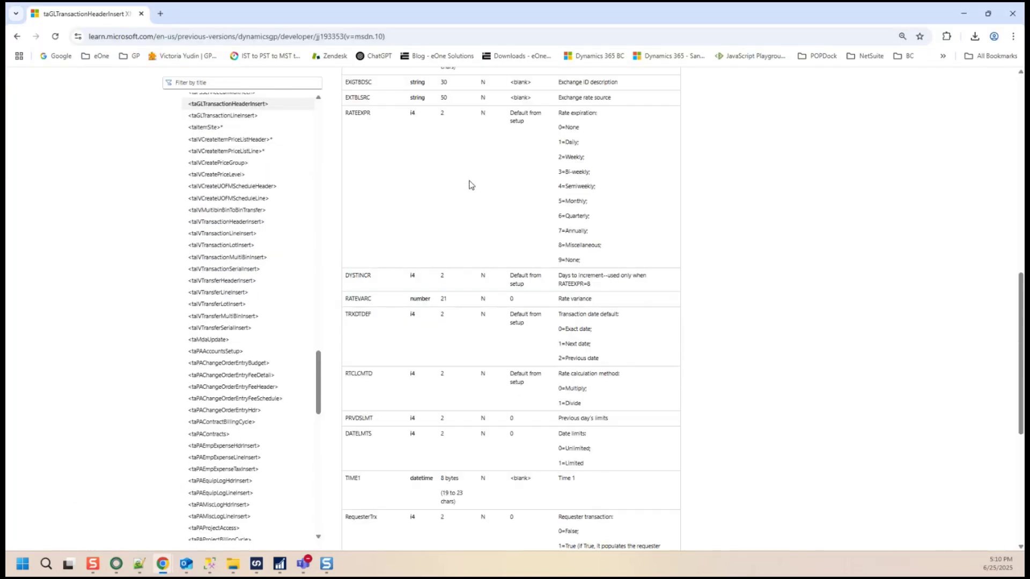
scroll(471, 185, down, 6)
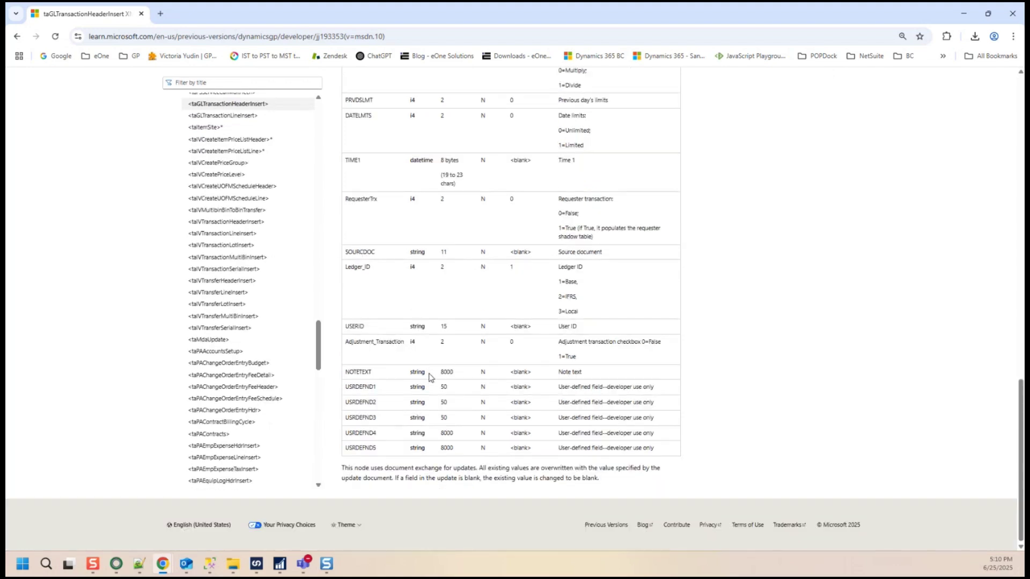
double_click(368, 400)
double_click(370, 418)
Return to the SmartConnect Mapping window and set the column type of USRDEFND3 back to Source Column
click(261, 567)
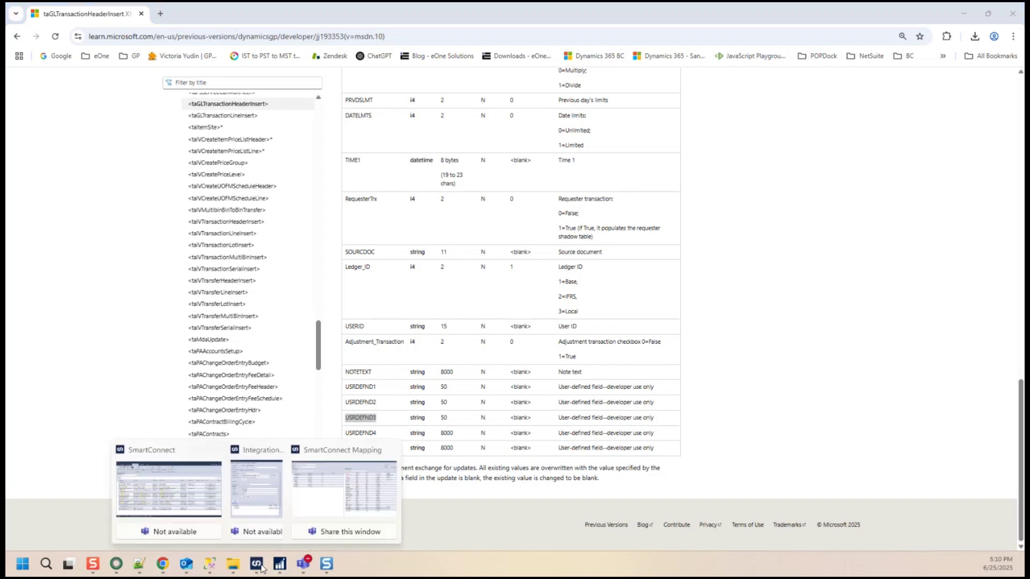
click(342, 513)
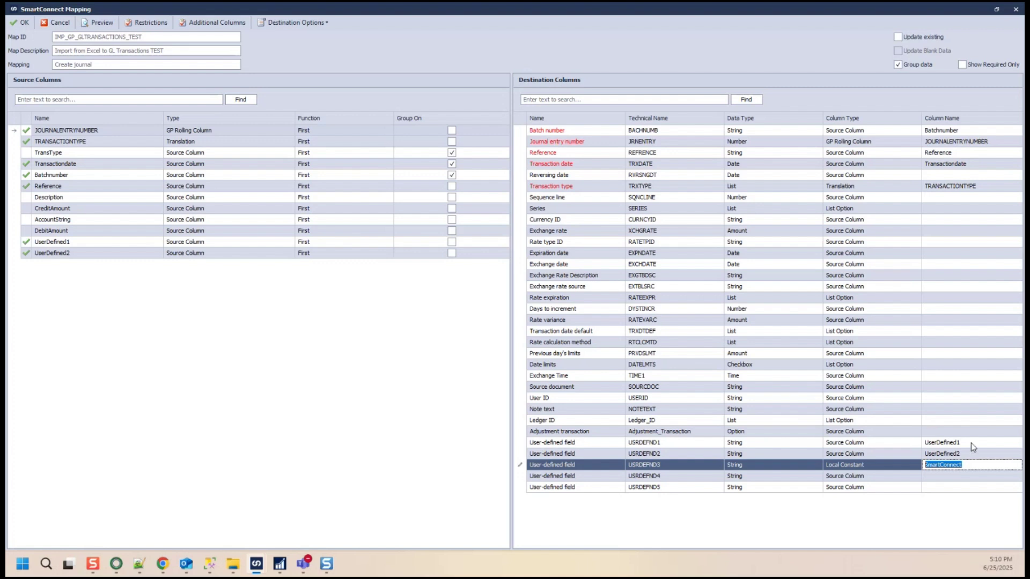
click(858, 465)
text(s)
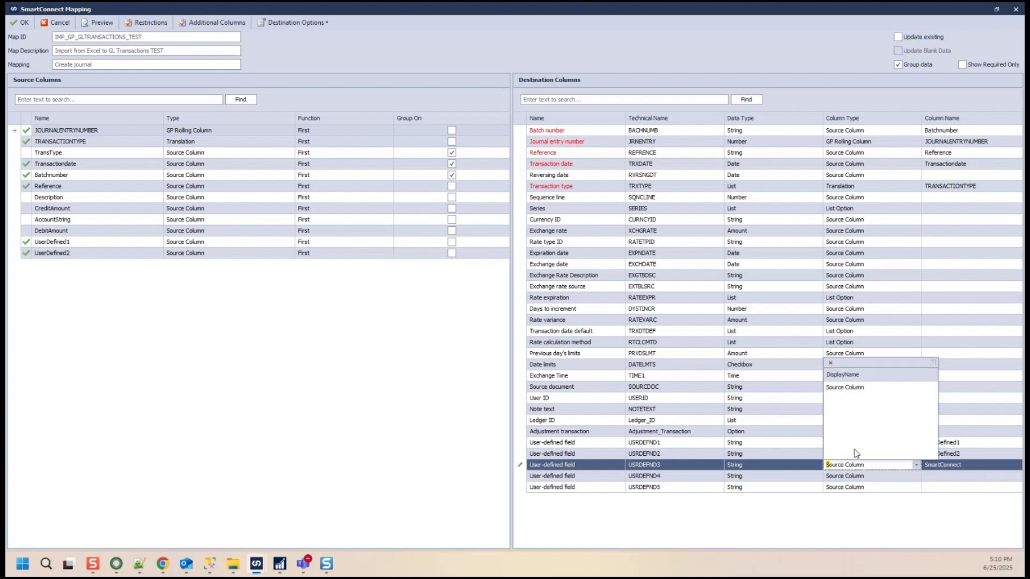
click(853, 387)
Reselect Source Column as the column type for USRDEFND2 and USRDEFND1
click(895, 456)
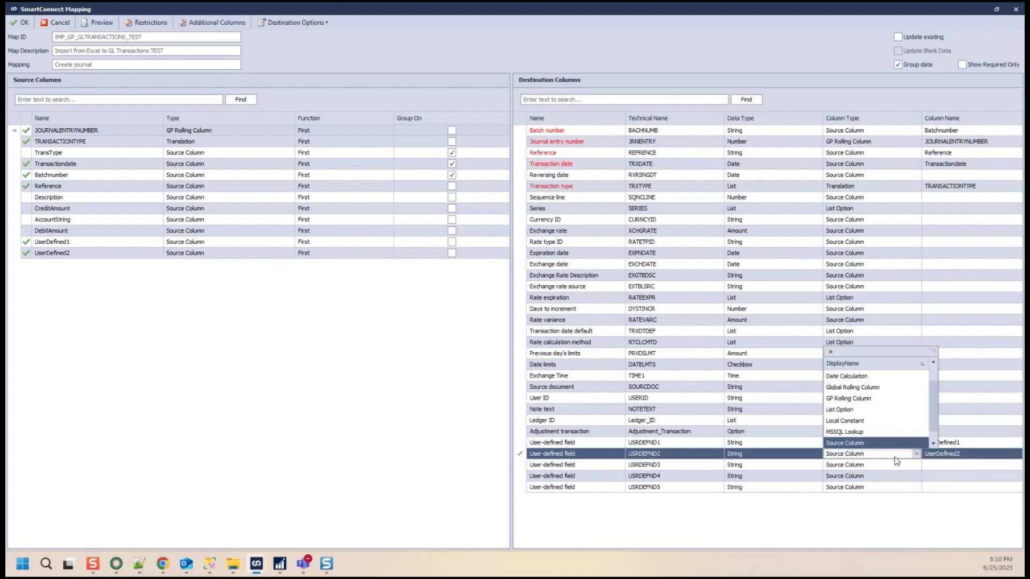
text(s)
click(850, 375)
click(872, 445)
text(s)
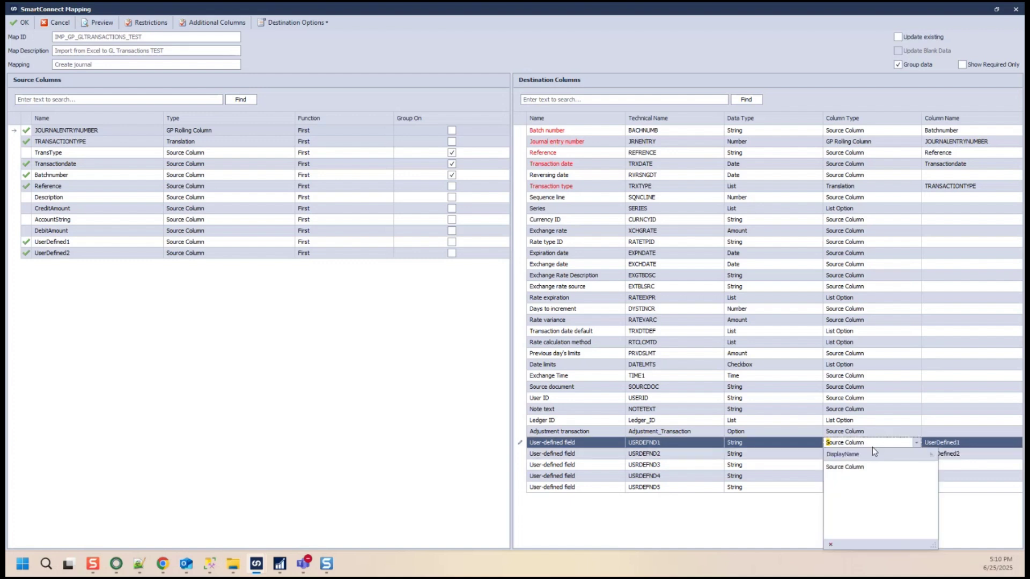
click(865, 467)
click(959, 447)
click(955, 454)
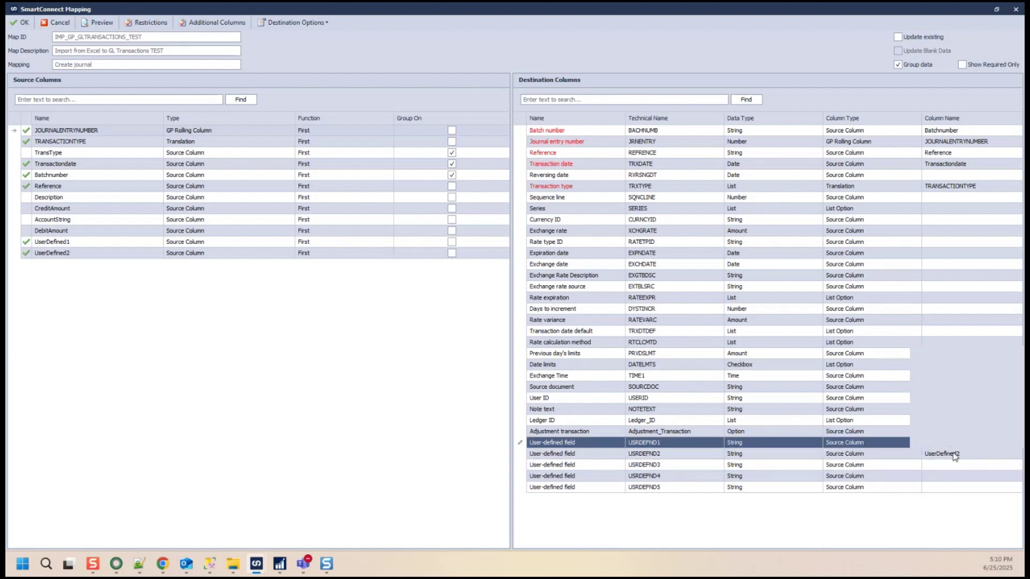
Clear the source columns mapped to USRDEFND1 and USRDEFND2 by switching each column type away and back to Source Column
click(875, 444)
text(l)
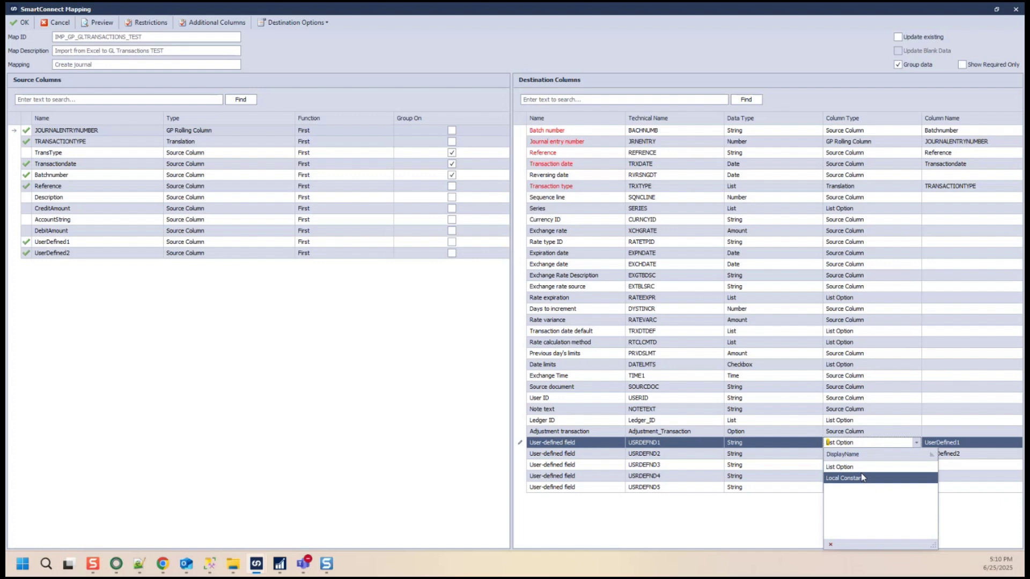
click(861, 477)
click(866, 454)
text(l)
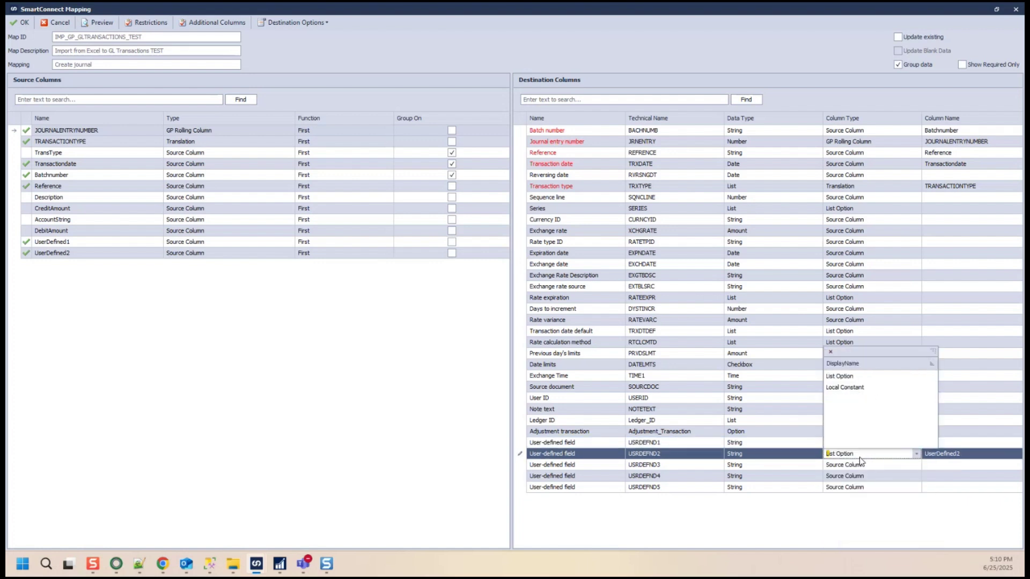
key(Escape)
text(s)
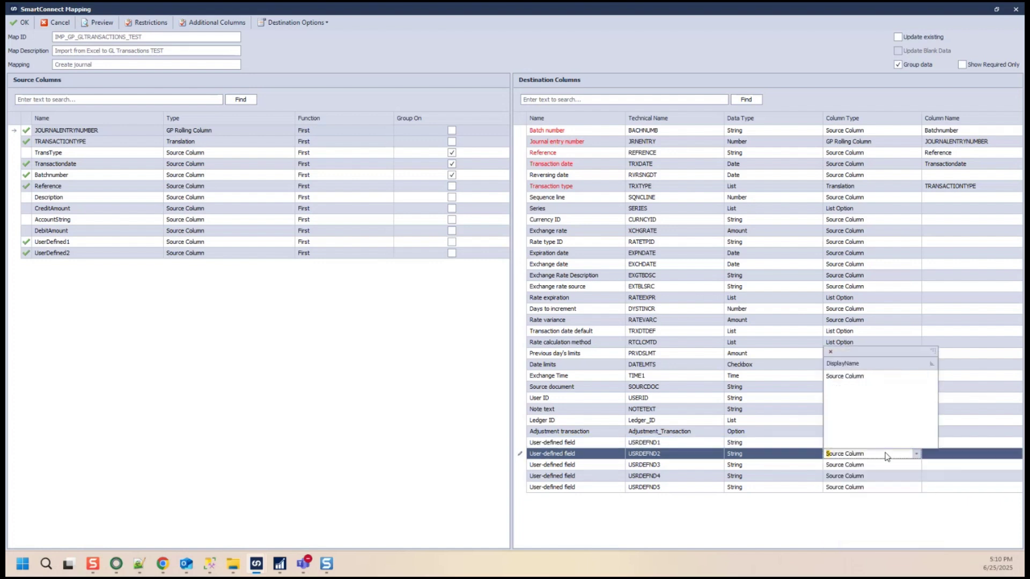
click(845, 376)
click(859, 442)
text(s)
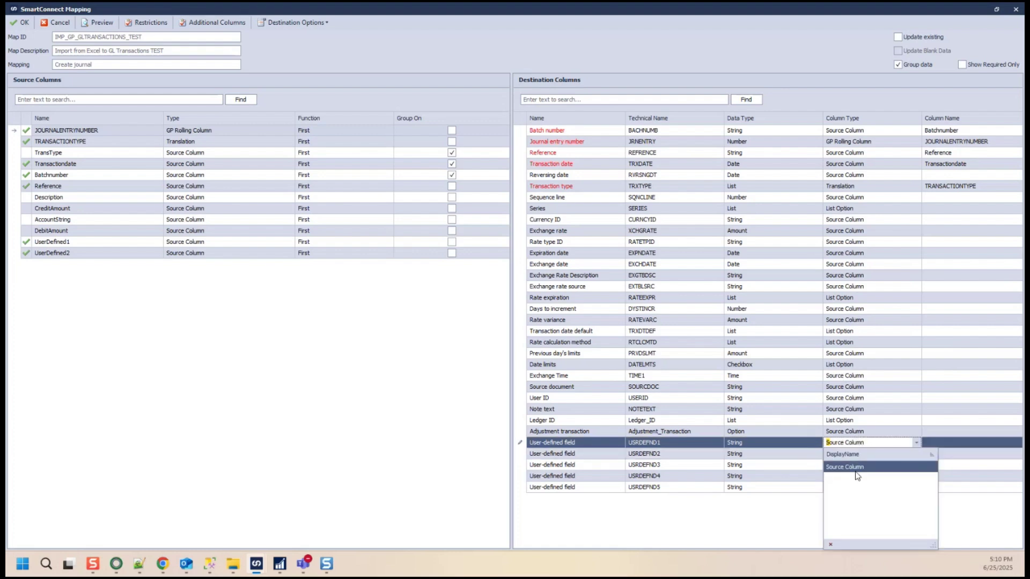
click(856, 467)
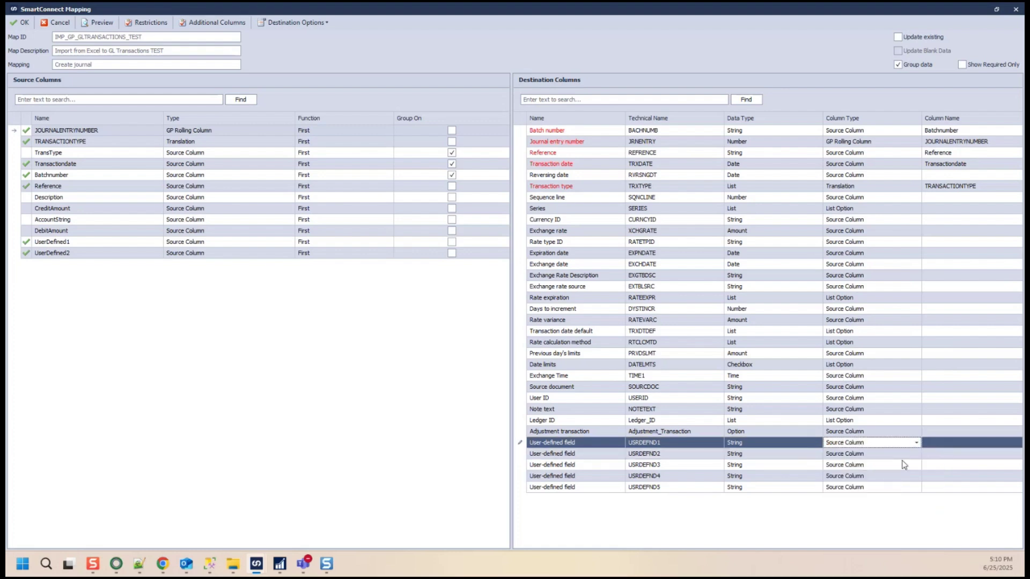
Accept the Create journal mapping and run the IMP_GP_GLTRANSACTIONS_TEST integration
click(23, 23)
click(364, 37)
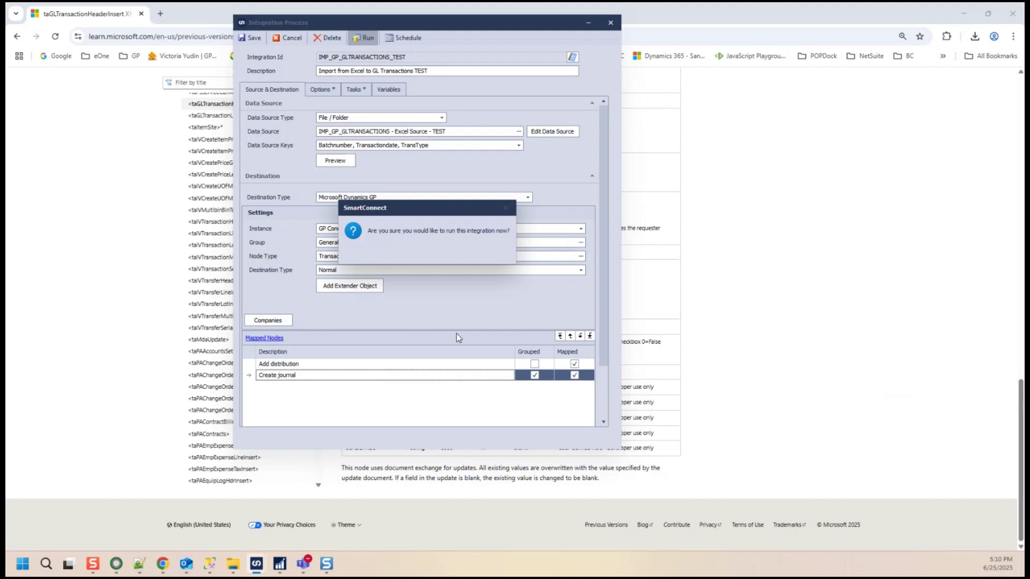
click(404, 253)
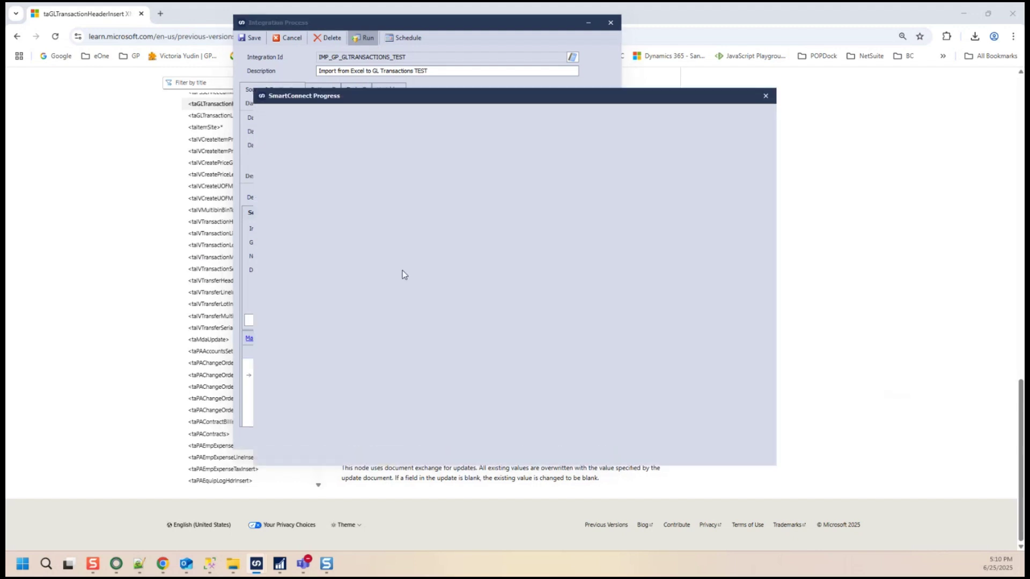
Switch to Dynamics GP's Transaction Entry window and open the imported journal entry from batch GLTRANS01
click(280, 563)
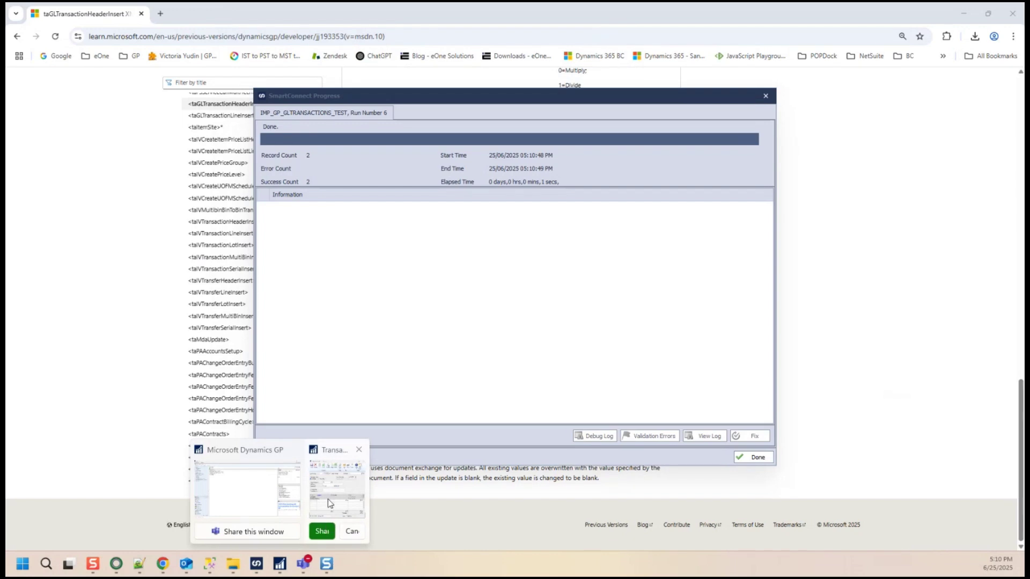
click(329, 503)
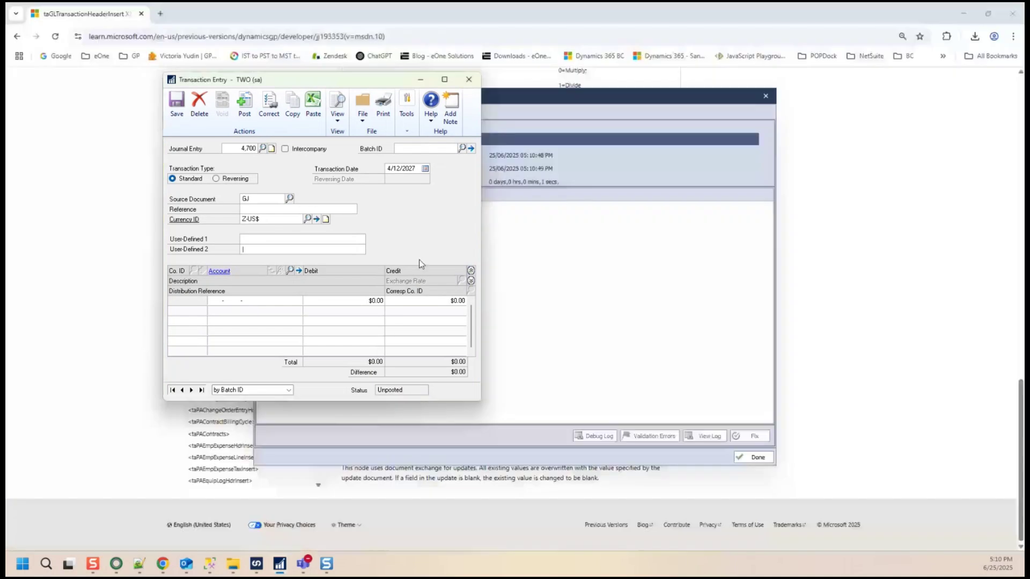
click(266, 146)
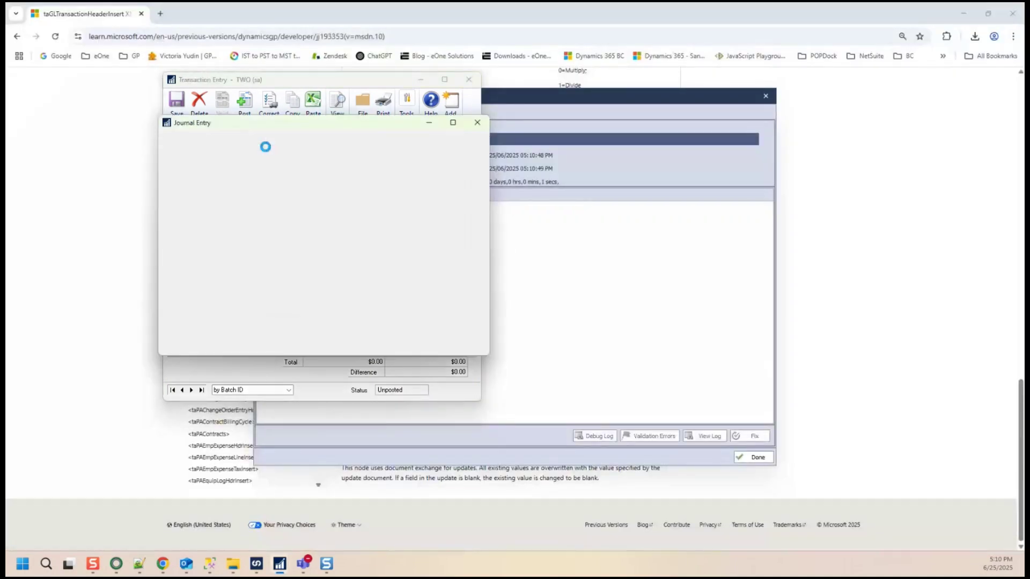
scroll(289, 261, down, 1)
scroll(290, 261, down, 1)
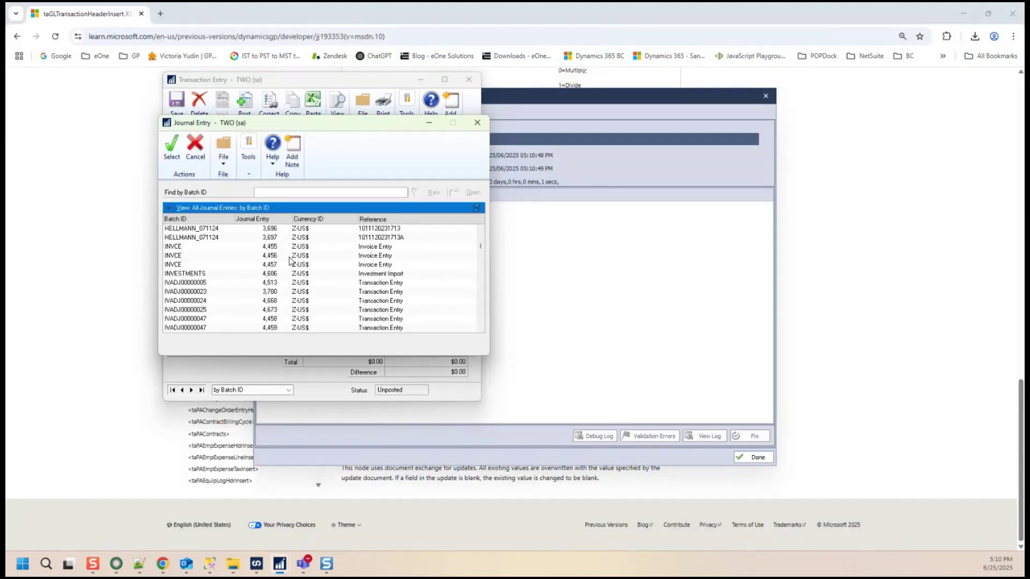
scroll(241, 268, up, 3)
double_click(196, 275)
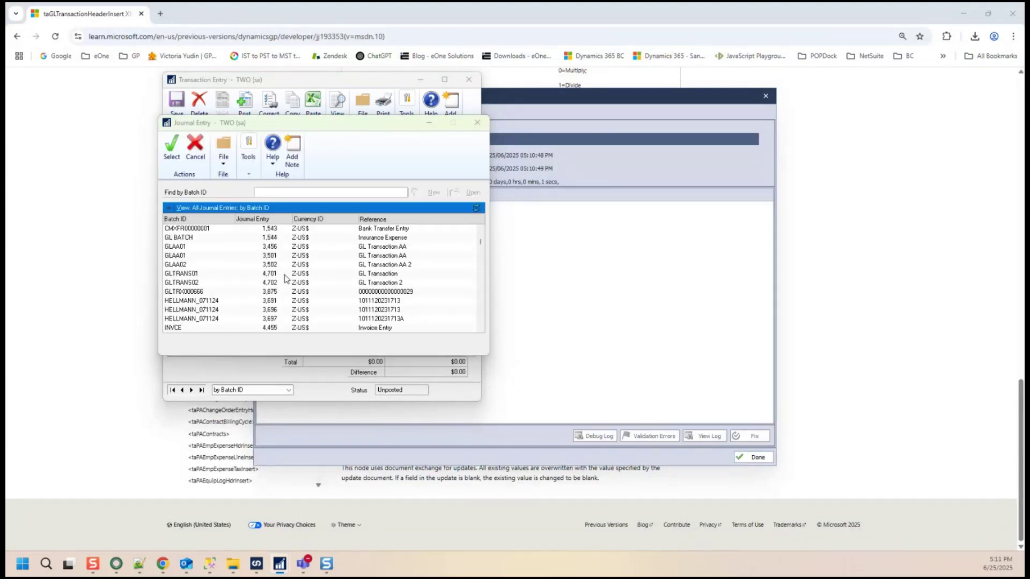
Check the User-Defined 1 and User-Defined 2 fields on the GLTRANS01 journal and on the following journal
click(273, 240)
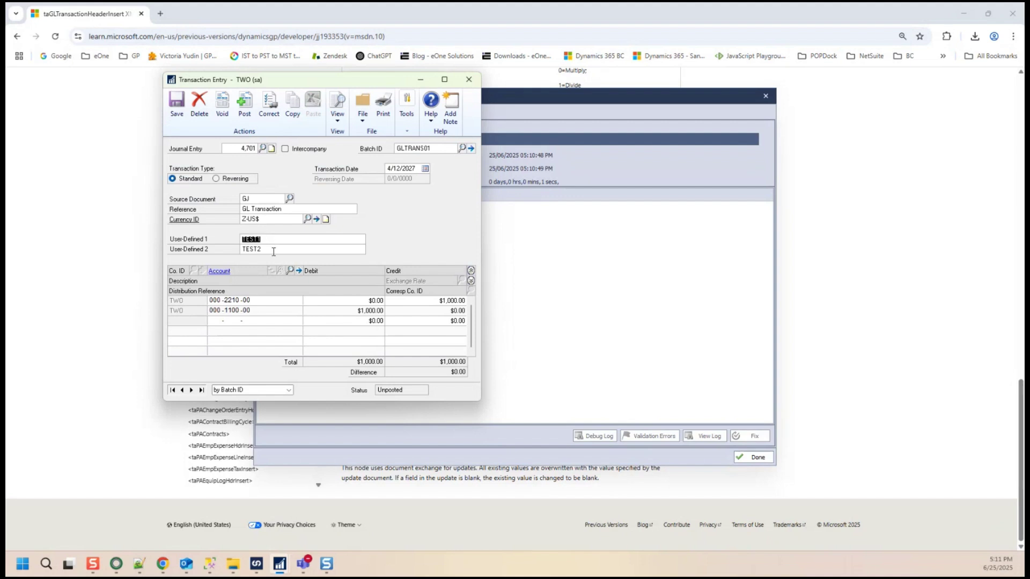
click(273, 250)
click(191, 390)
click(282, 242)
click(283, 246)
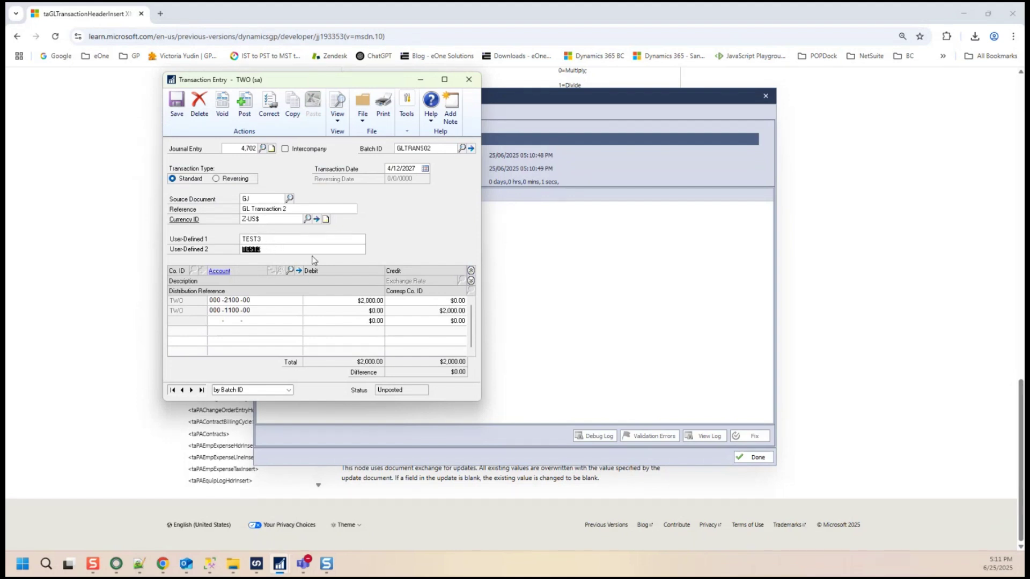
Switch to SQL Server Management Studio, rerun the GL10000 query and check User_Defined_Text01 and User_Defined_Text02 for the two newest rows
click(212, 563)
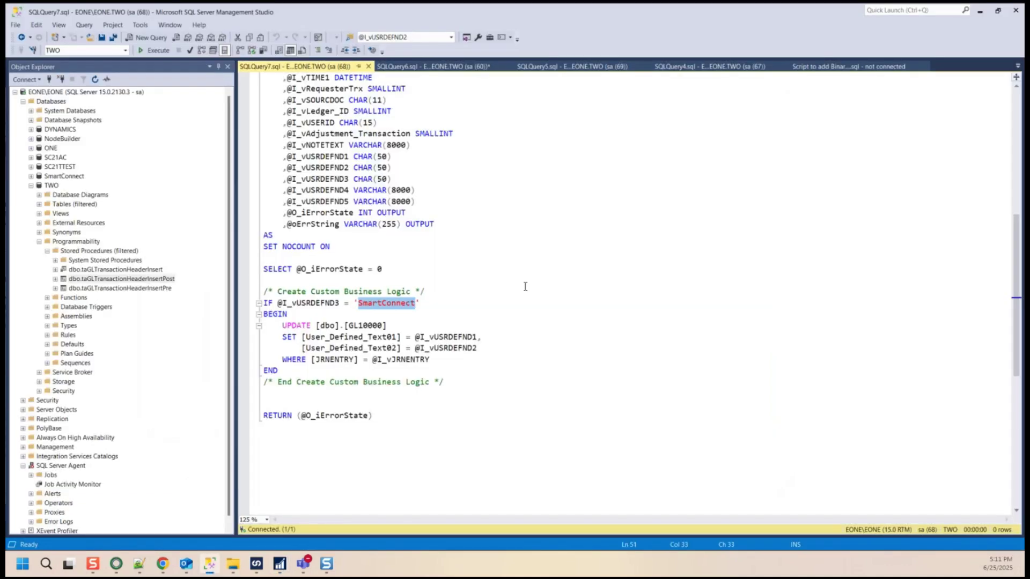
click(437, 66)
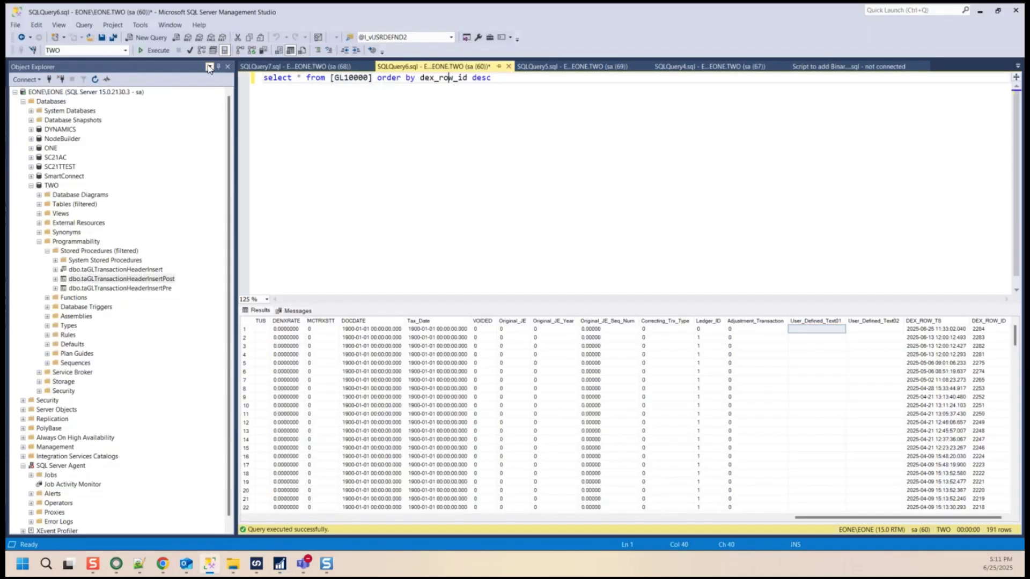
click(161, 51)
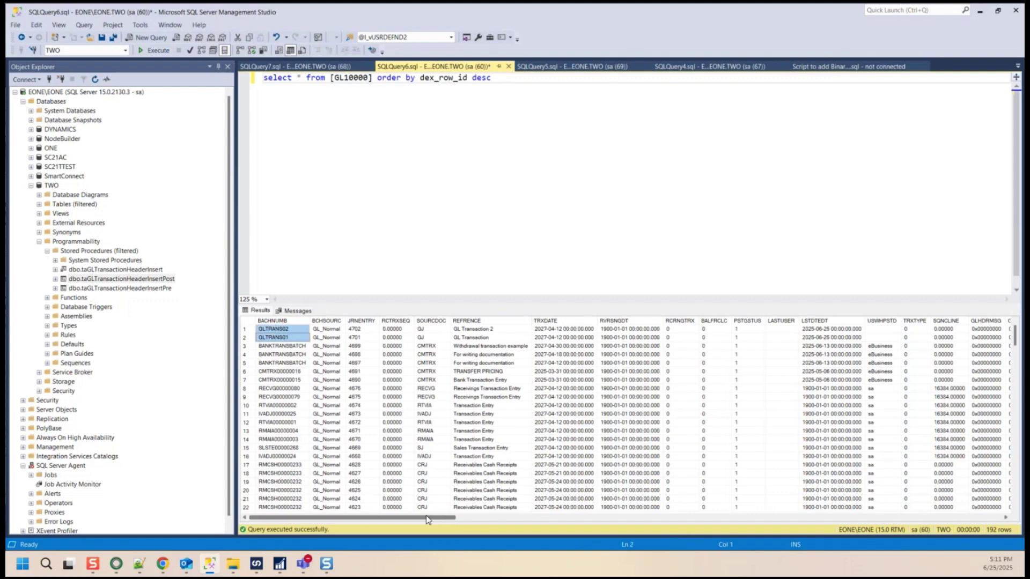
drag(432, 517, 957, 519)
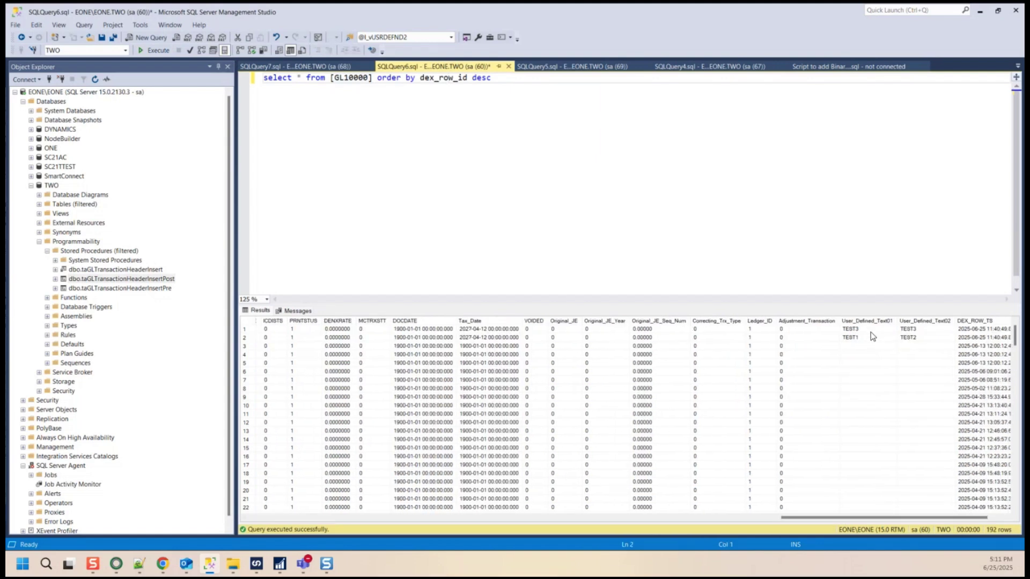
drag(870, 330, 939, 339)
Switch back to SmartConnect and close the completed integration run's progress window
click(256, 563)
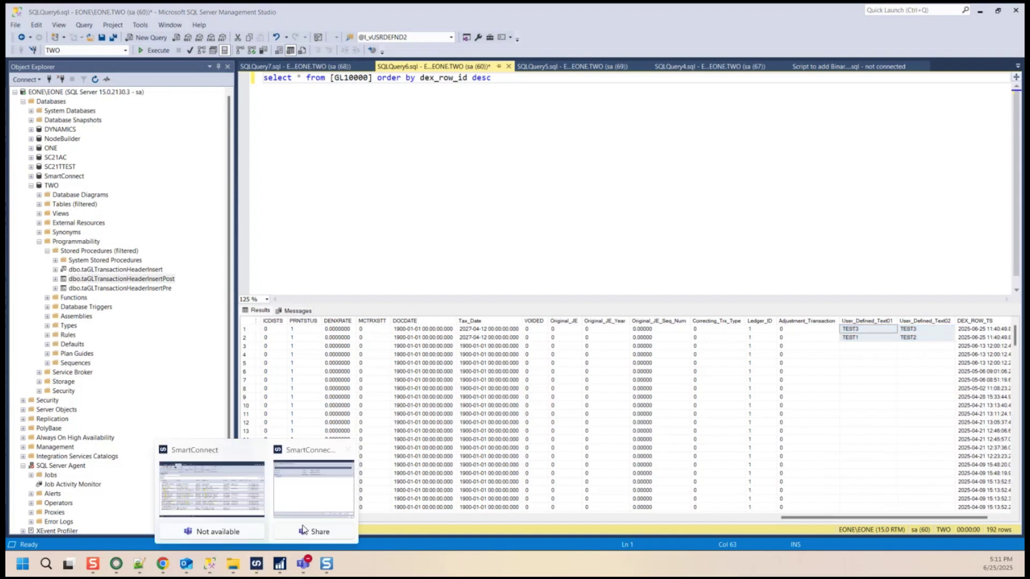
click(313, 515)
click(750, 456)
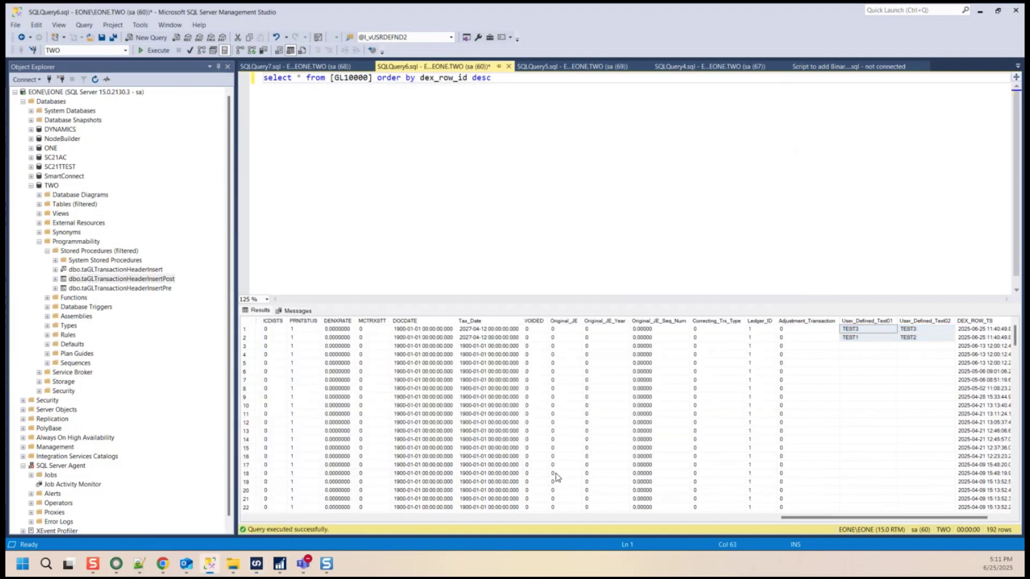
Open the integration's UPDATE_USERDEFINED SQL command task under the tasks that run if the document succeeds
click(279, 564)
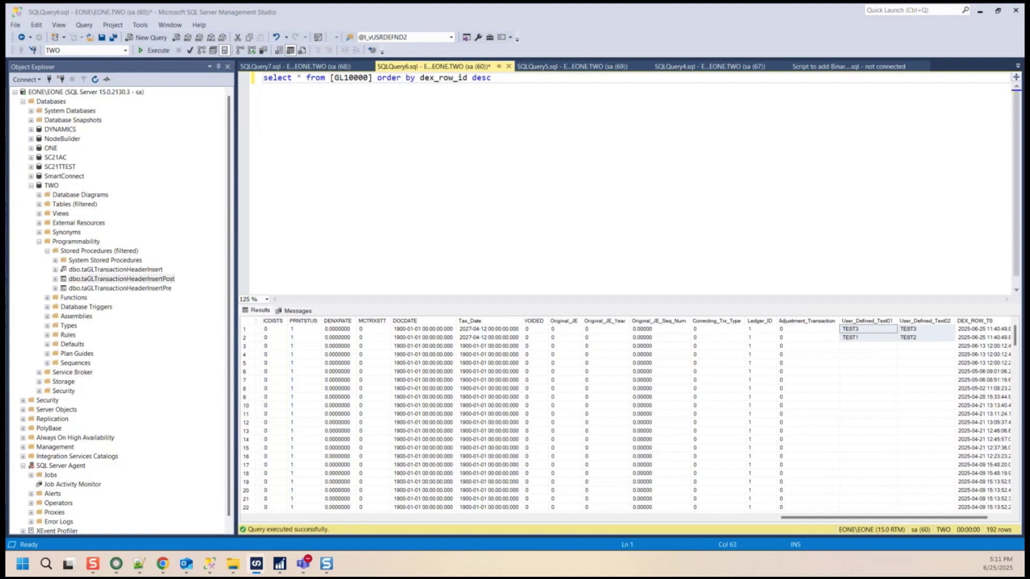
click(298, 106)
click(304, 193)
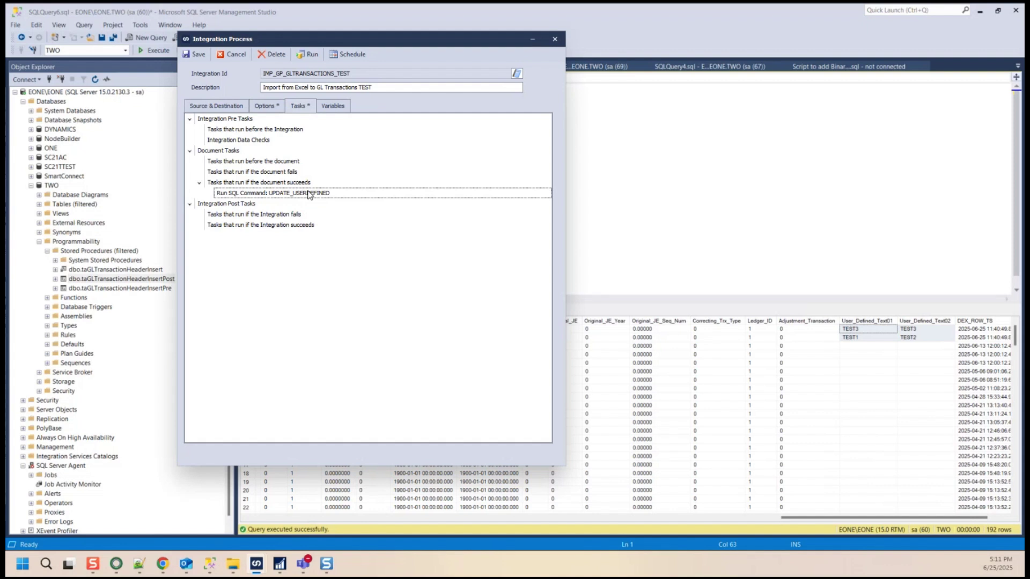
key(Return)
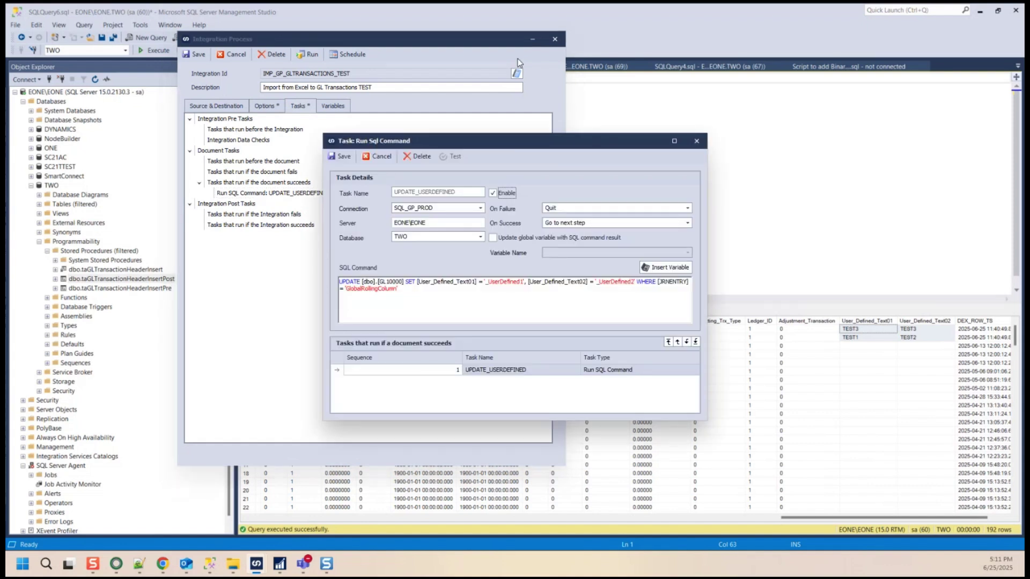